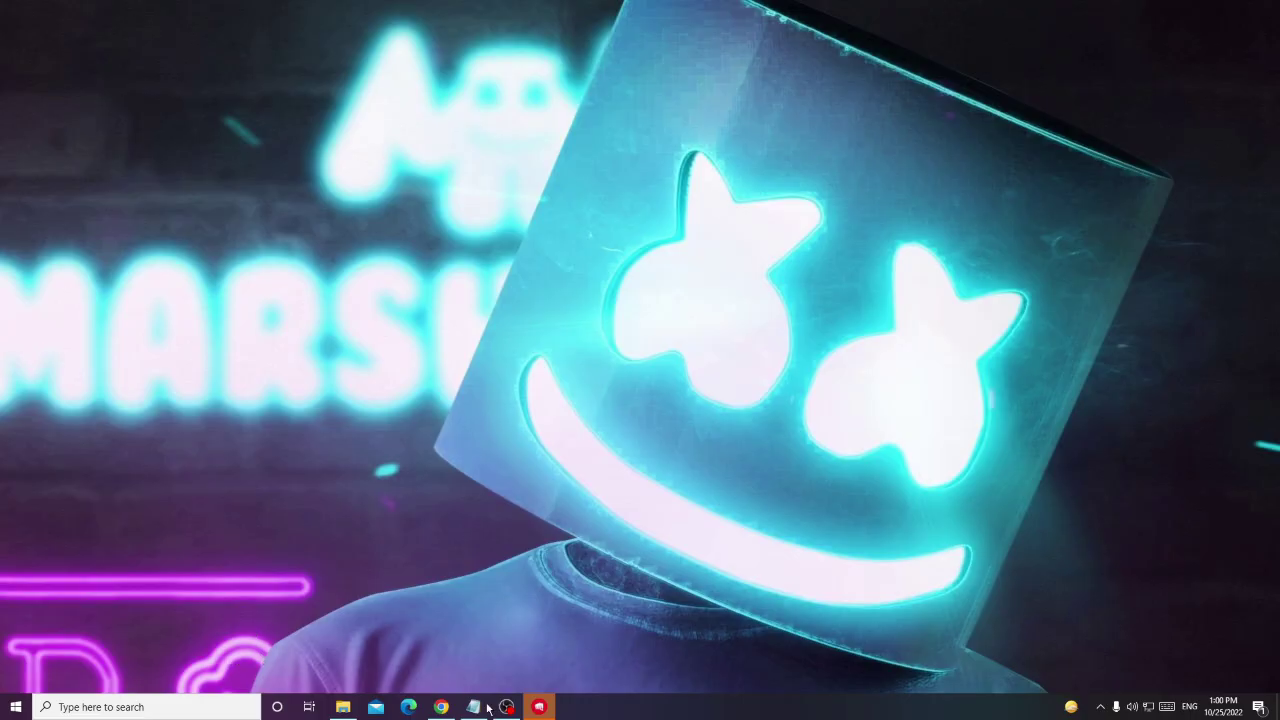
Step: Open Task Manager and show the detailed list of running processes
mouse_move(548, 708)
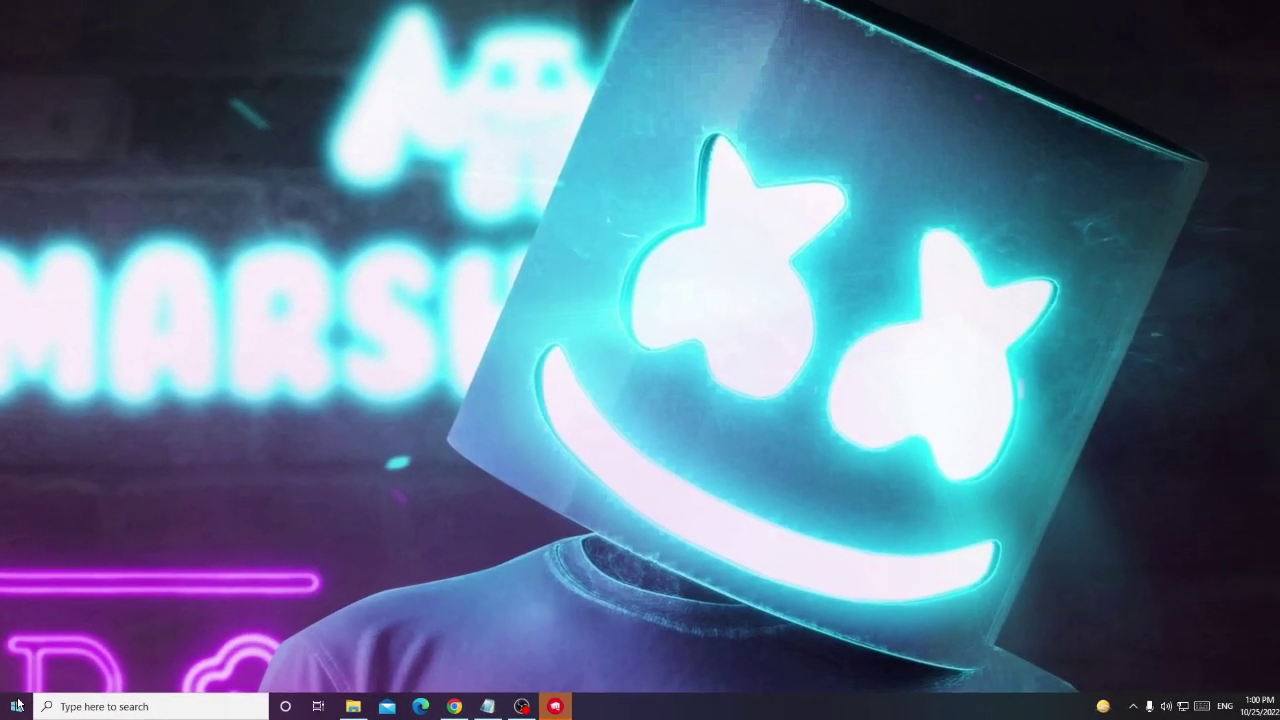
right_click(18, 705)
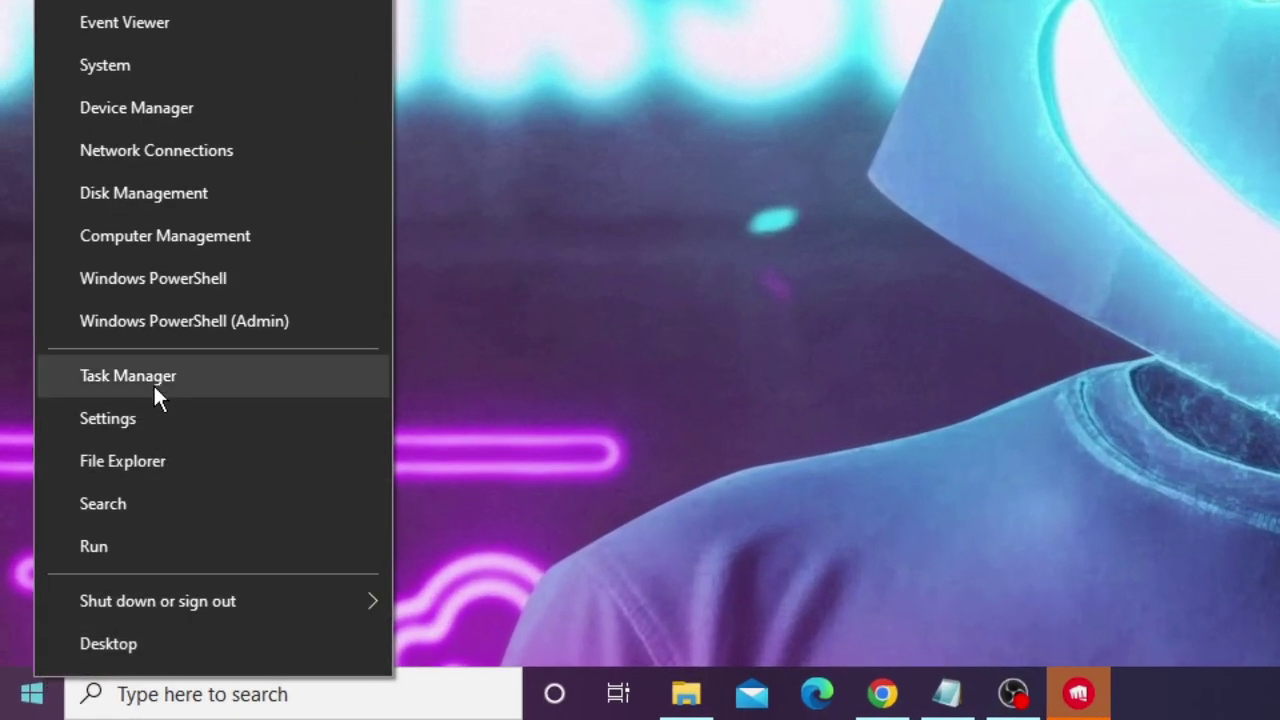
left_click(164, 377)
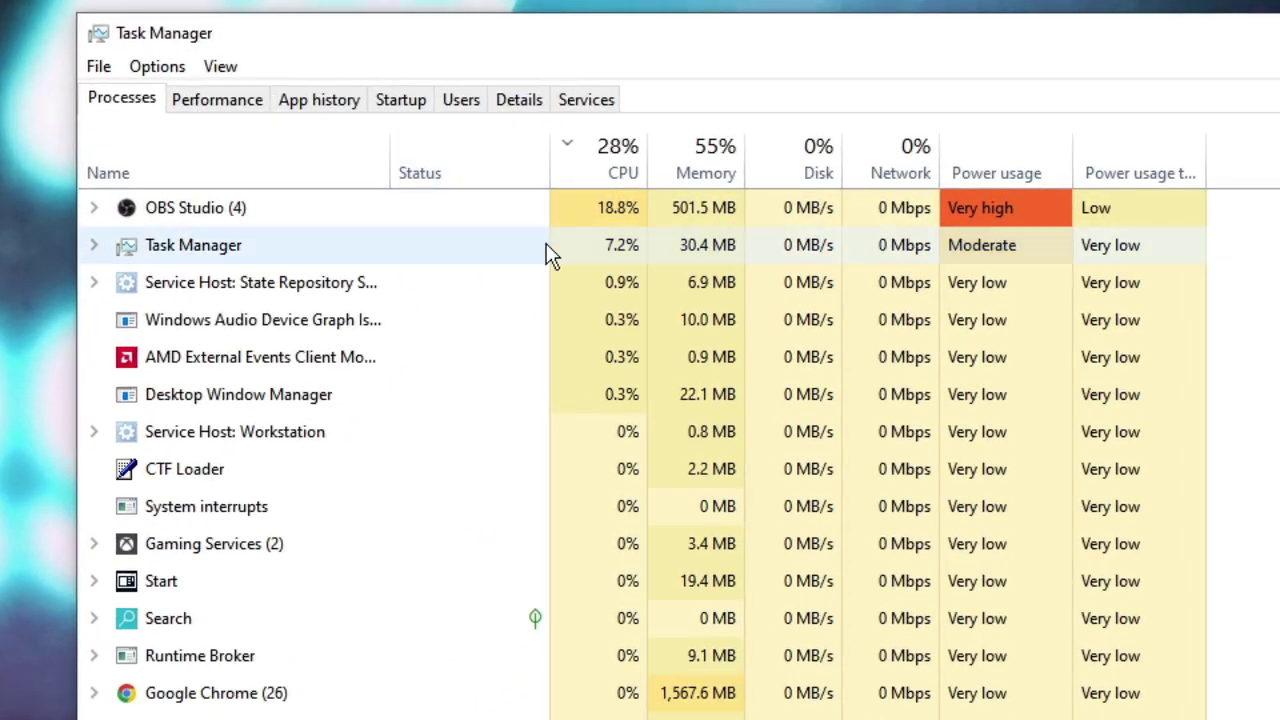
left_click(556, 243)
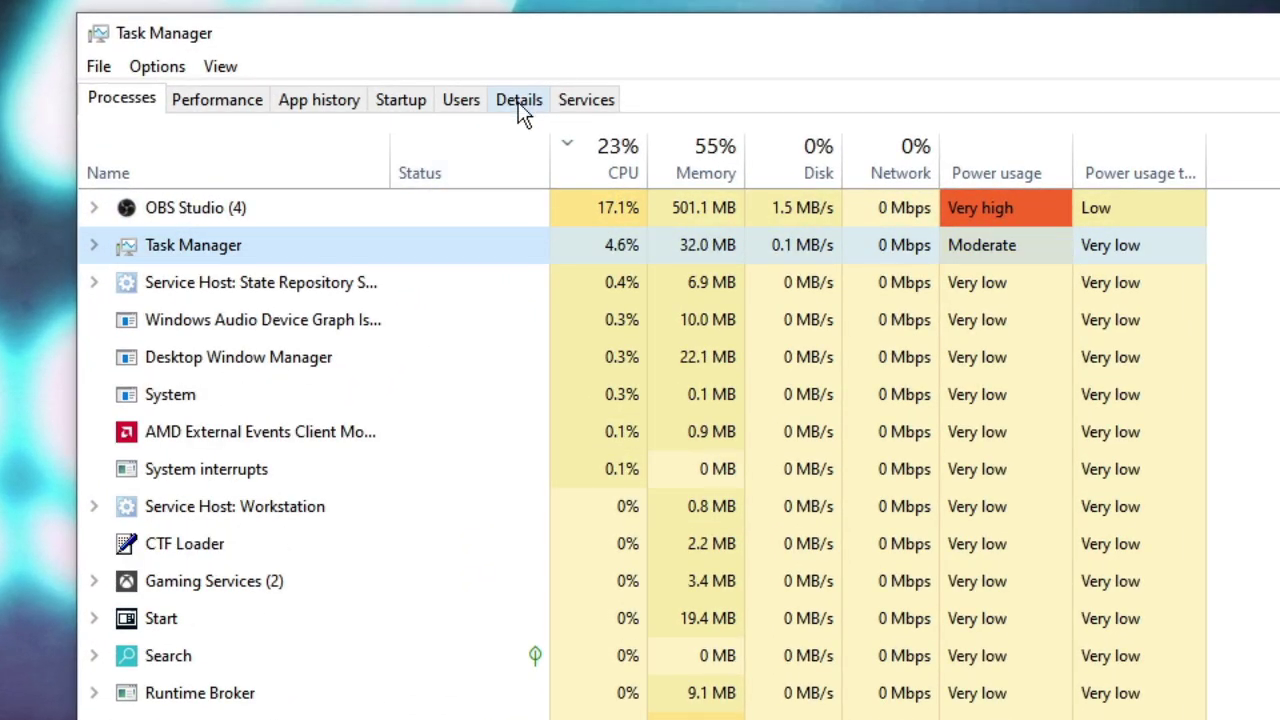
left_click(522, 103)
Step: End the entire process tree of RiotClientServices.exe
left_click(253, 280)
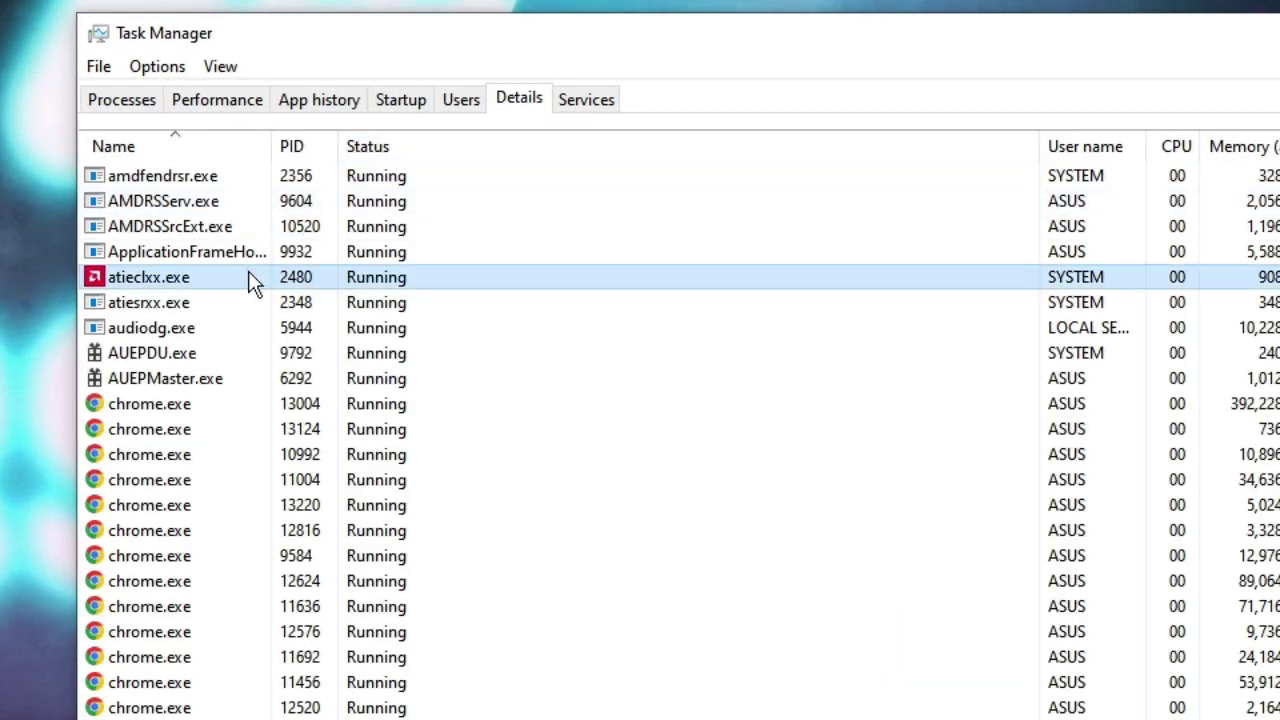
key("r")
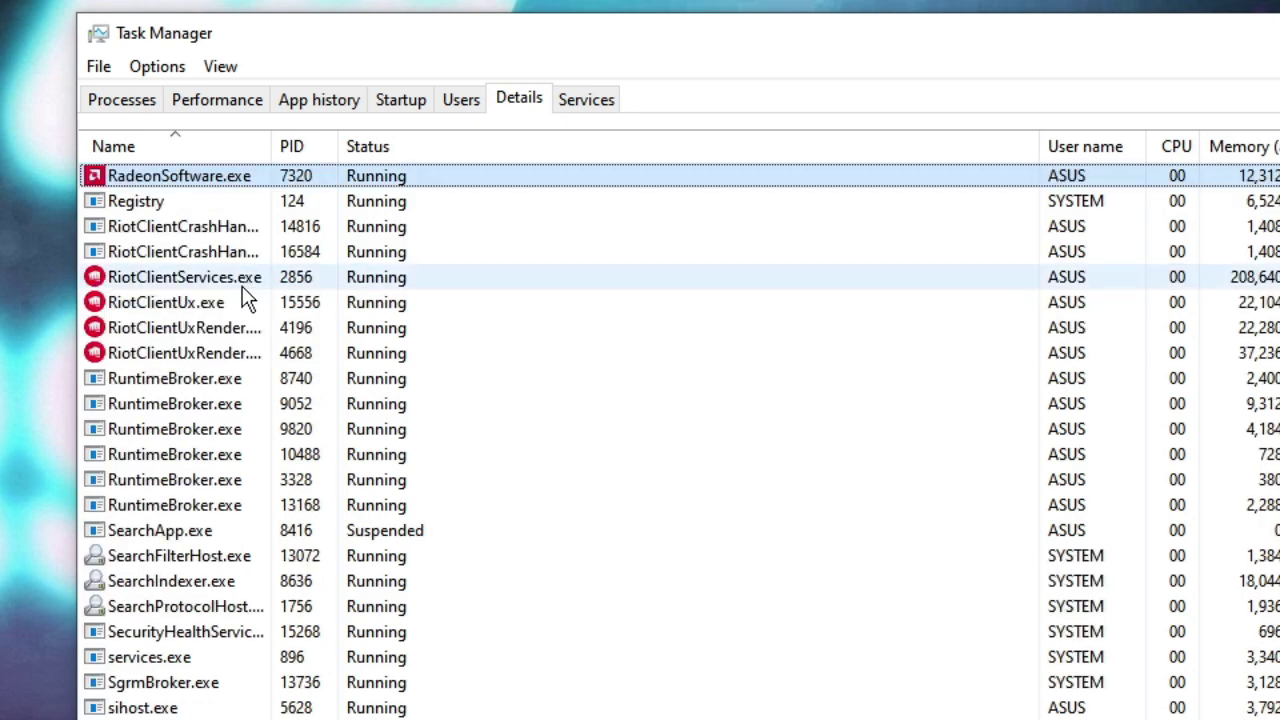
left_click(207, 300)
left_click(205, 280)
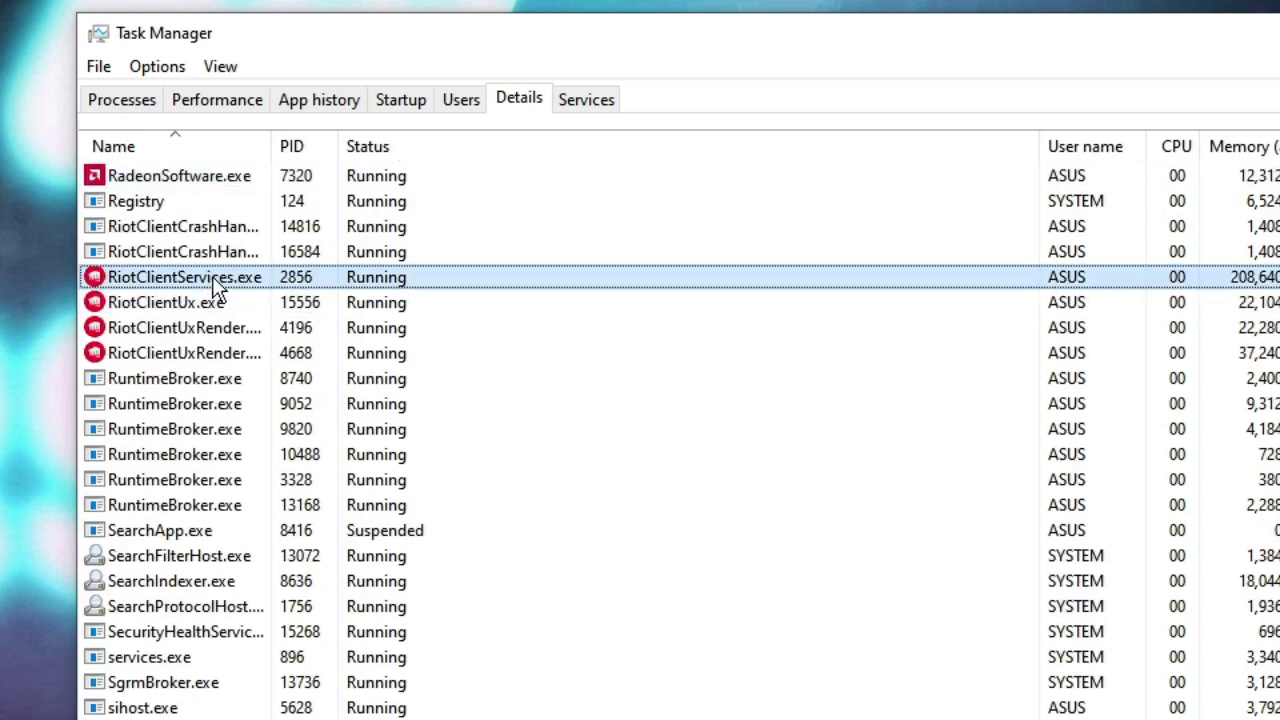
right_click(212, 278)
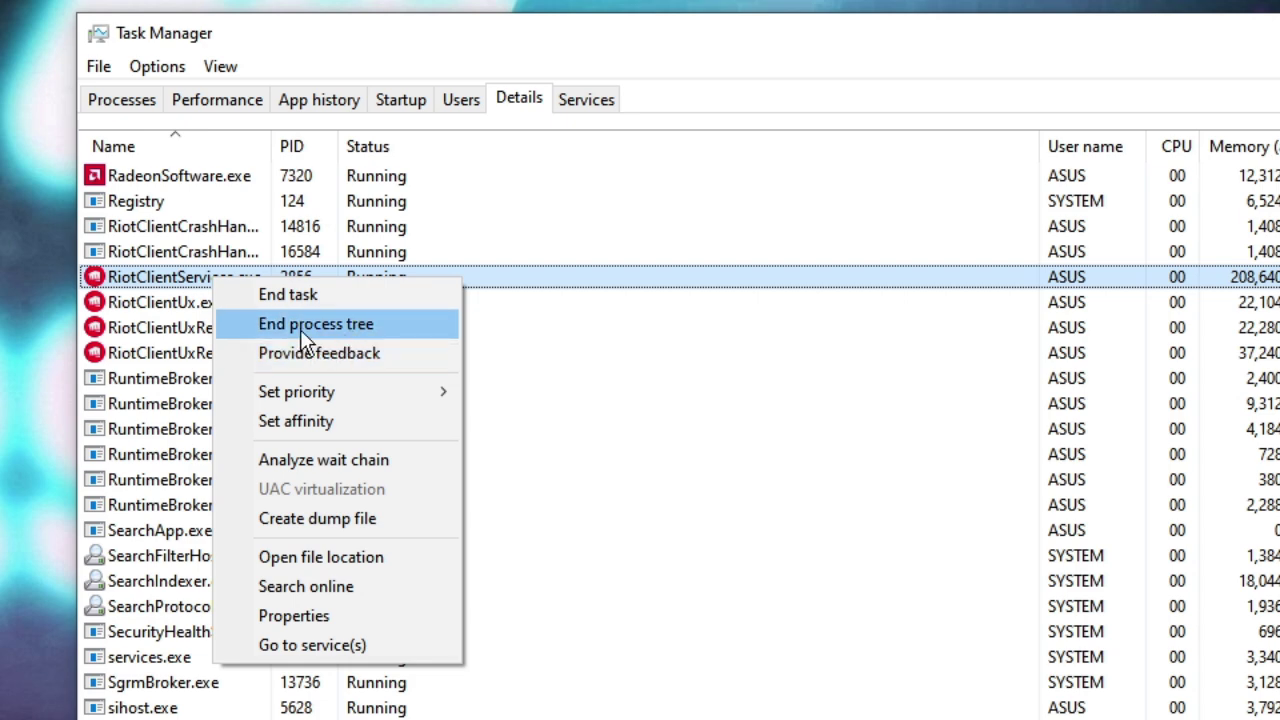
left_click(346, 327)
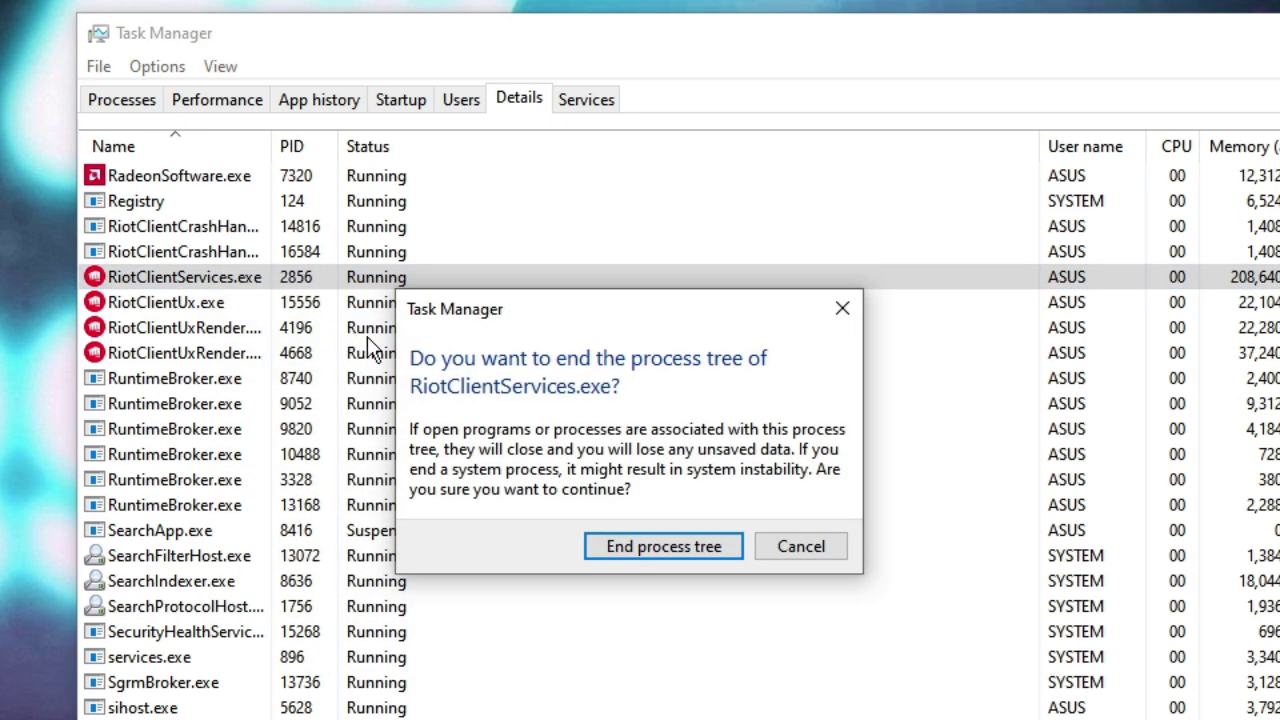
left_click(609, 539)
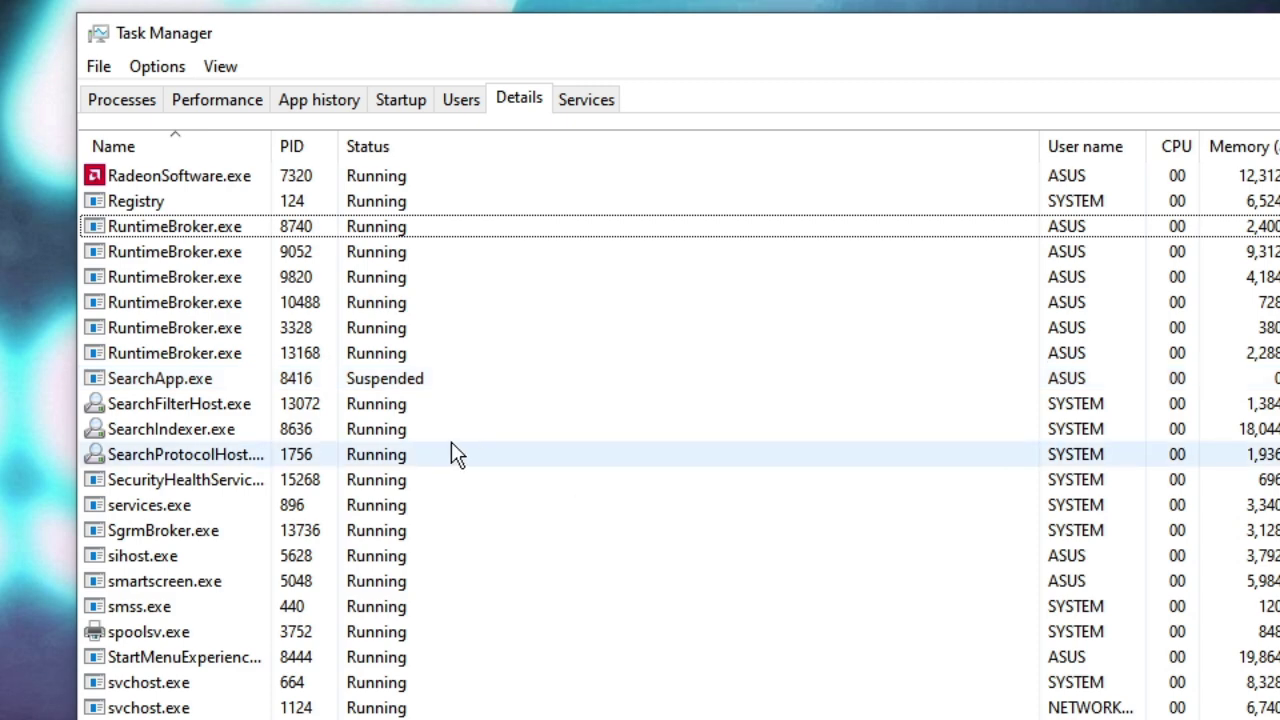
Step: End the process tree of the first msedge.exe entry and close Task Manager
scroll(366, 523, "up", 10)
scroll(365, 510, "down", 6)
scroll(366, 507, "up", 5)
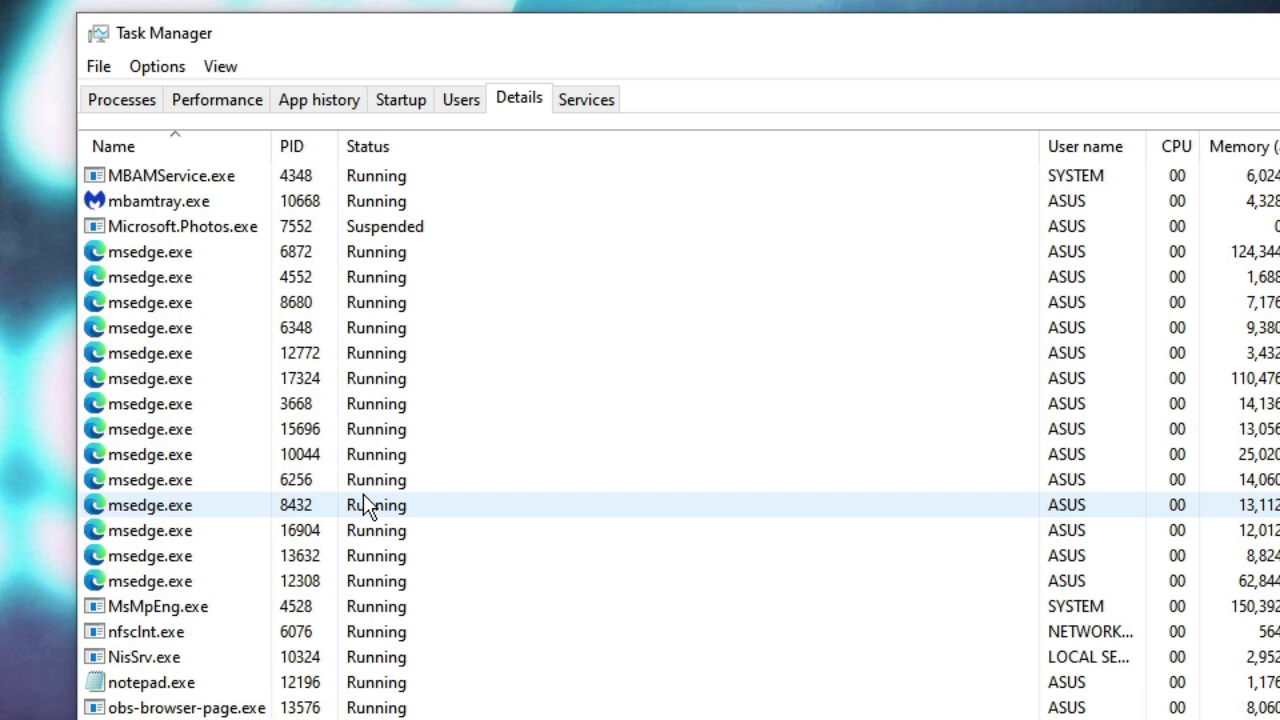
left_click(222, 402)
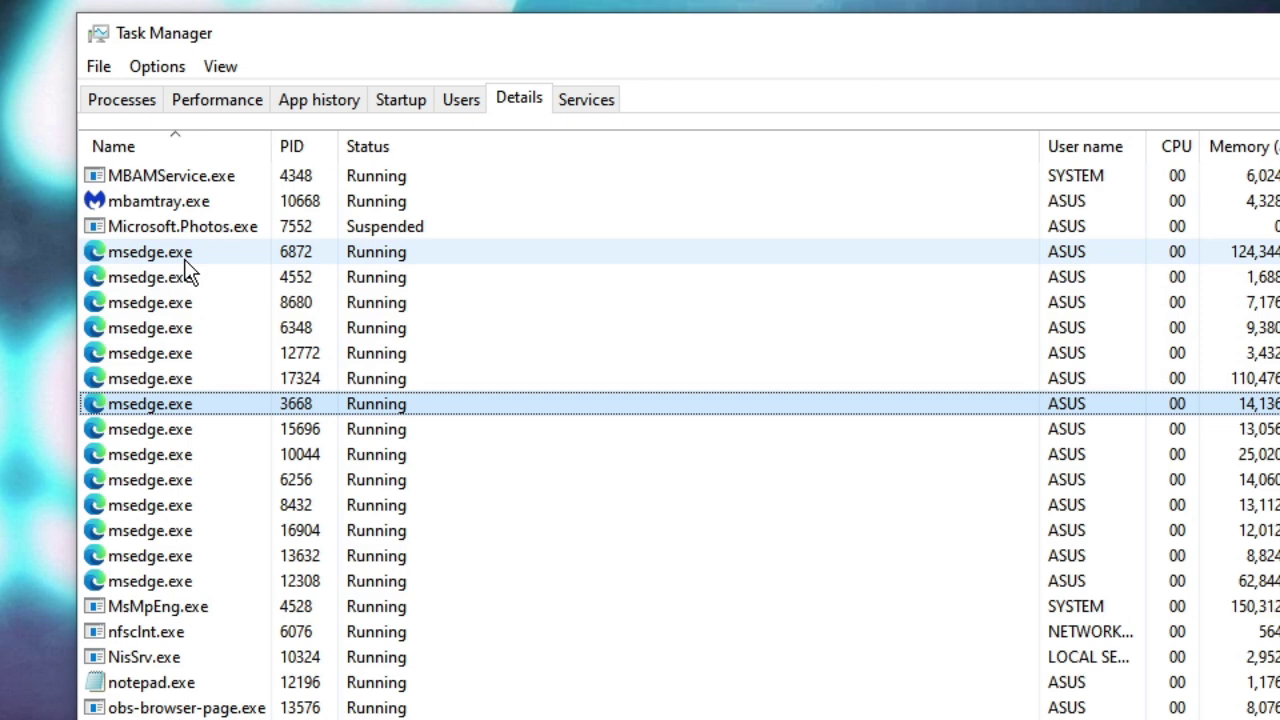
left_click(145, 257)
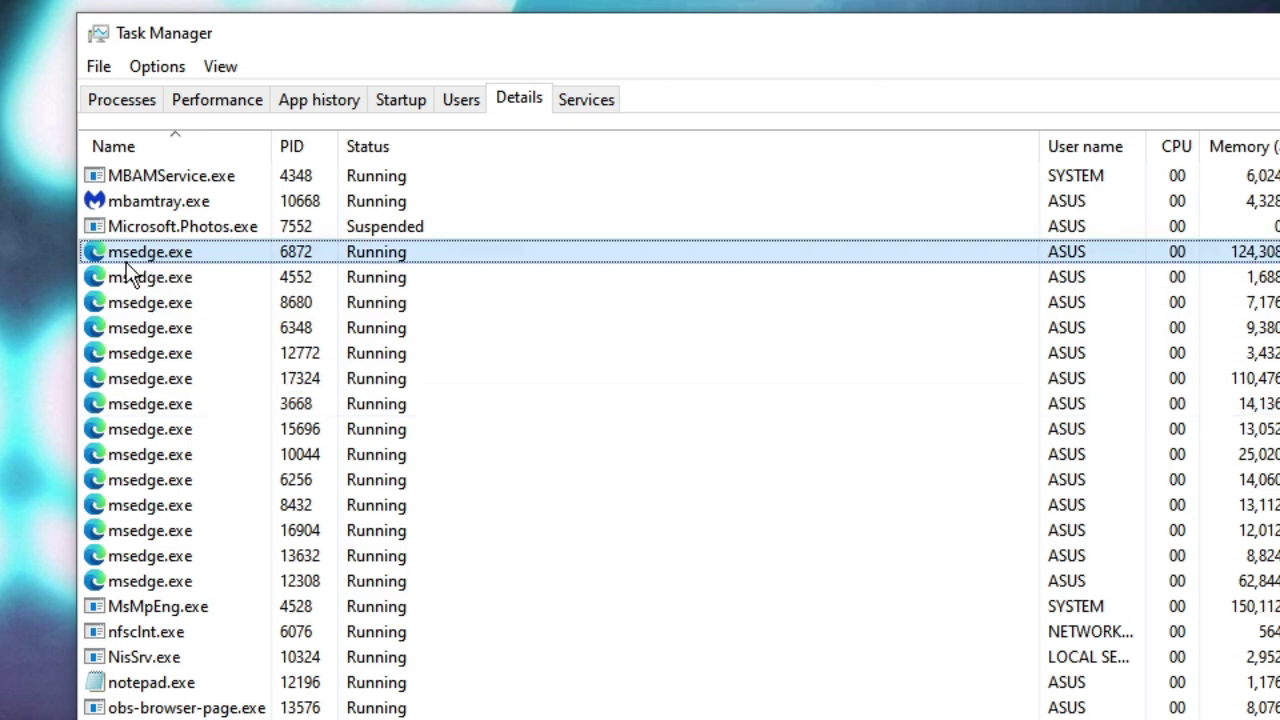
right_click(199, 254)
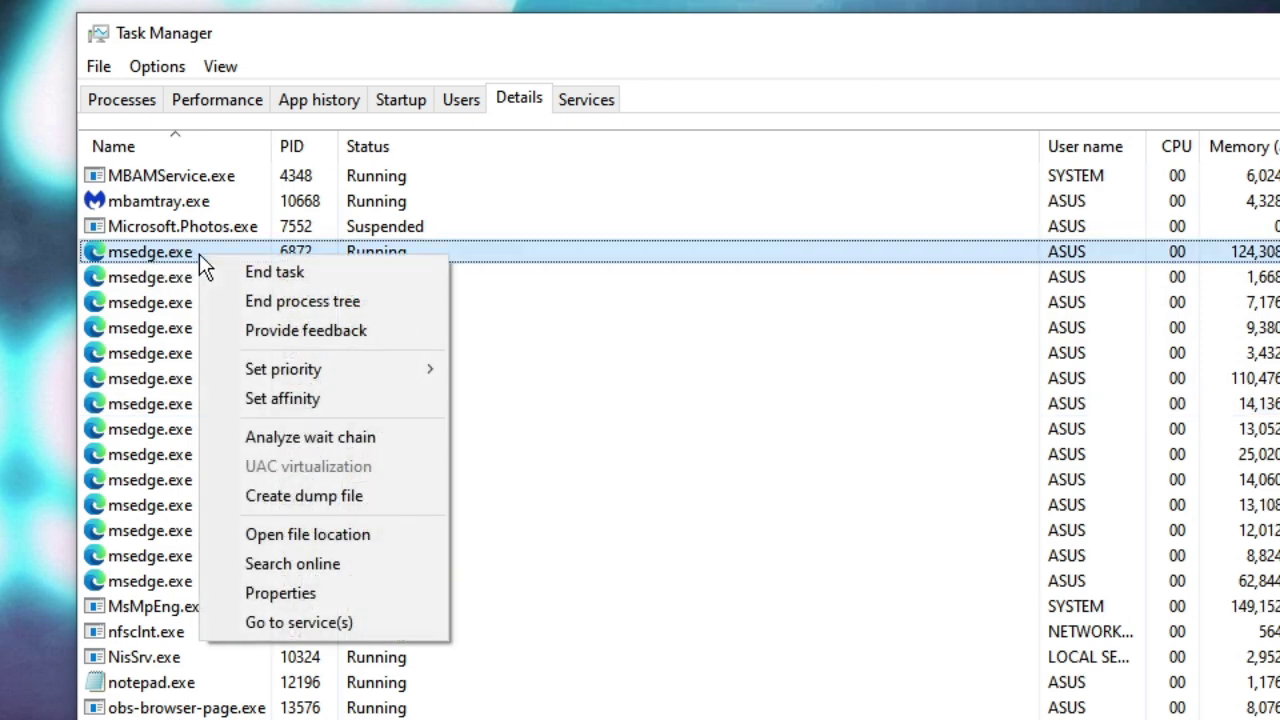
left_click(300, 304)
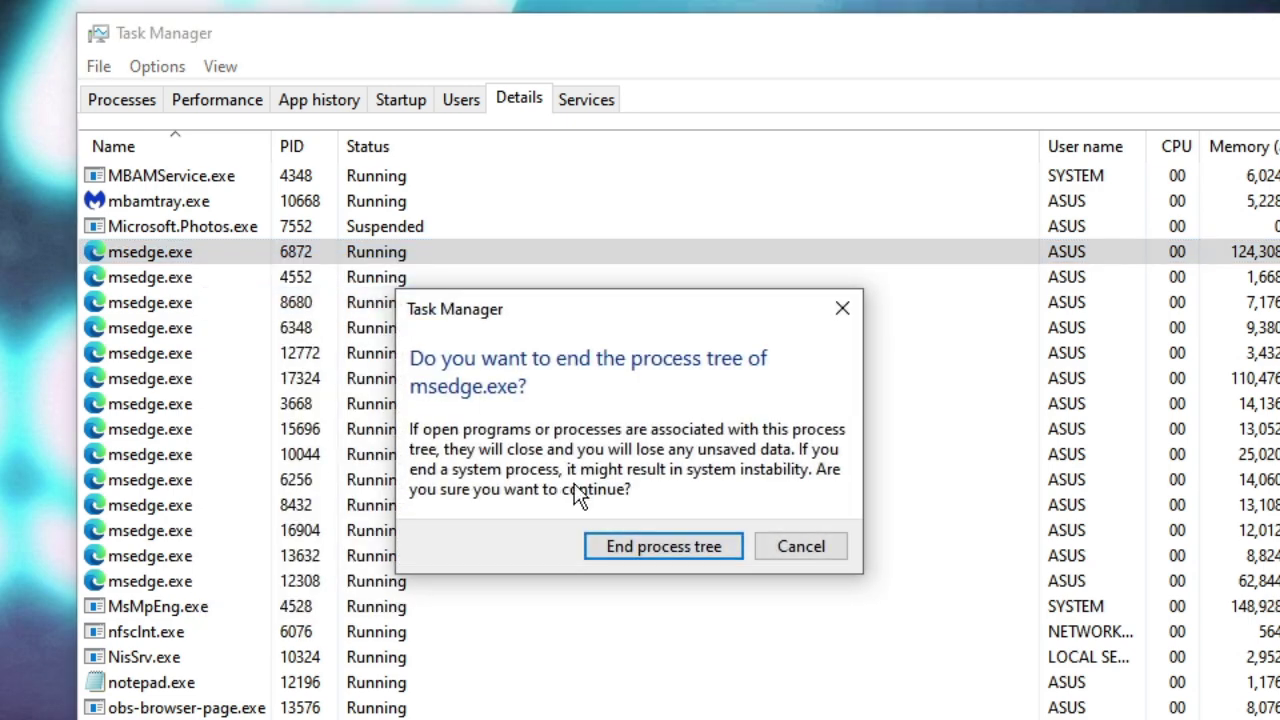
left_click(608, 556)
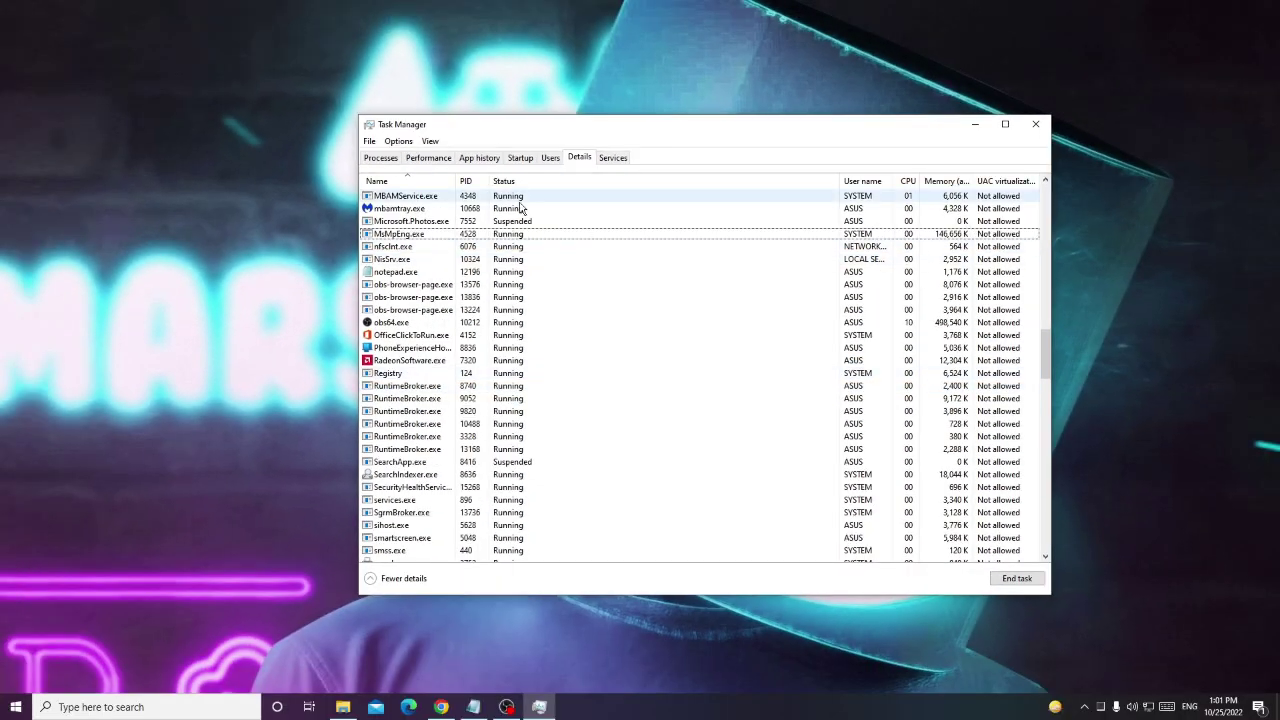
left_click(1045, 128)
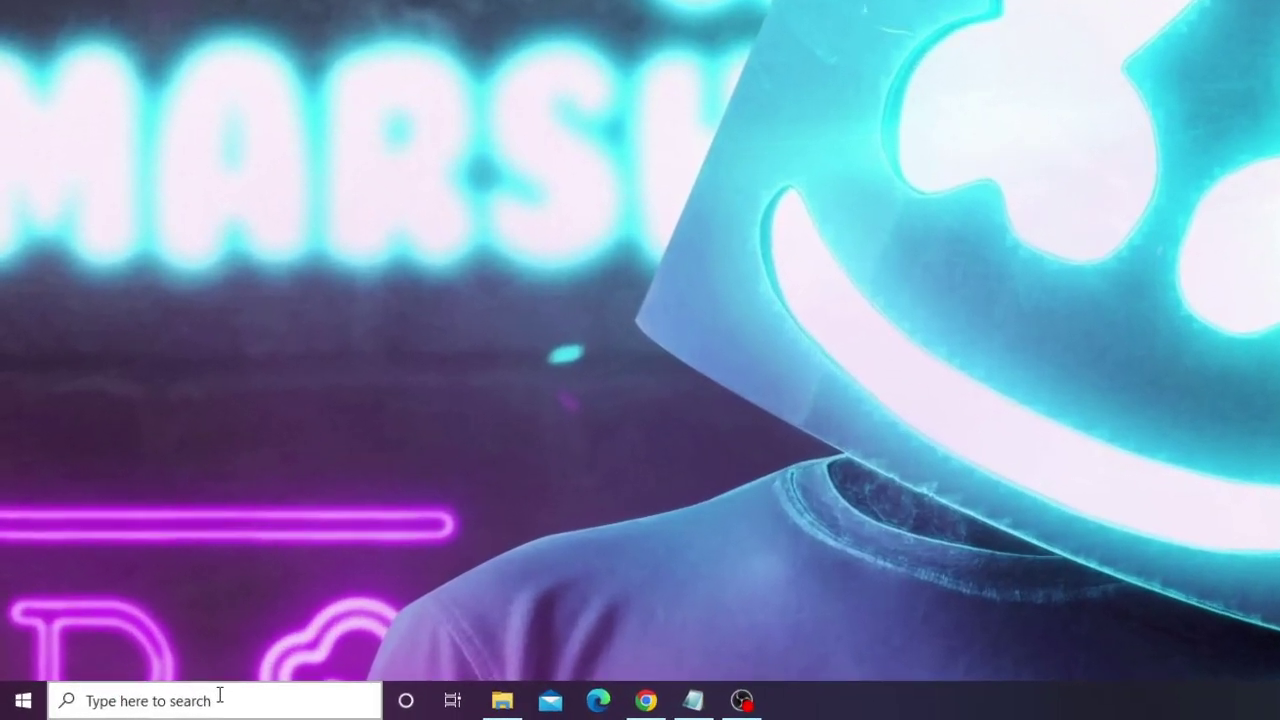
Step: Launch System Configuration with msconfig and hide all Microsoft services in its list of services
left_click(150, 709)
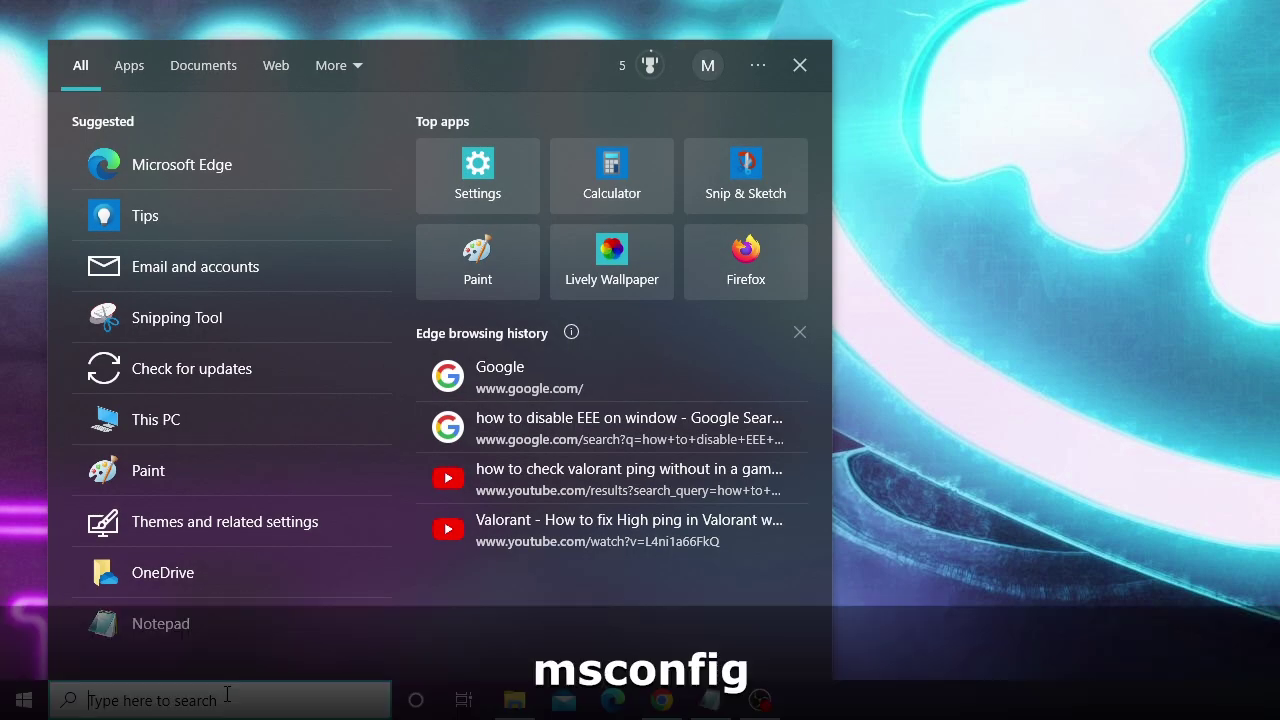
type("msconfig")
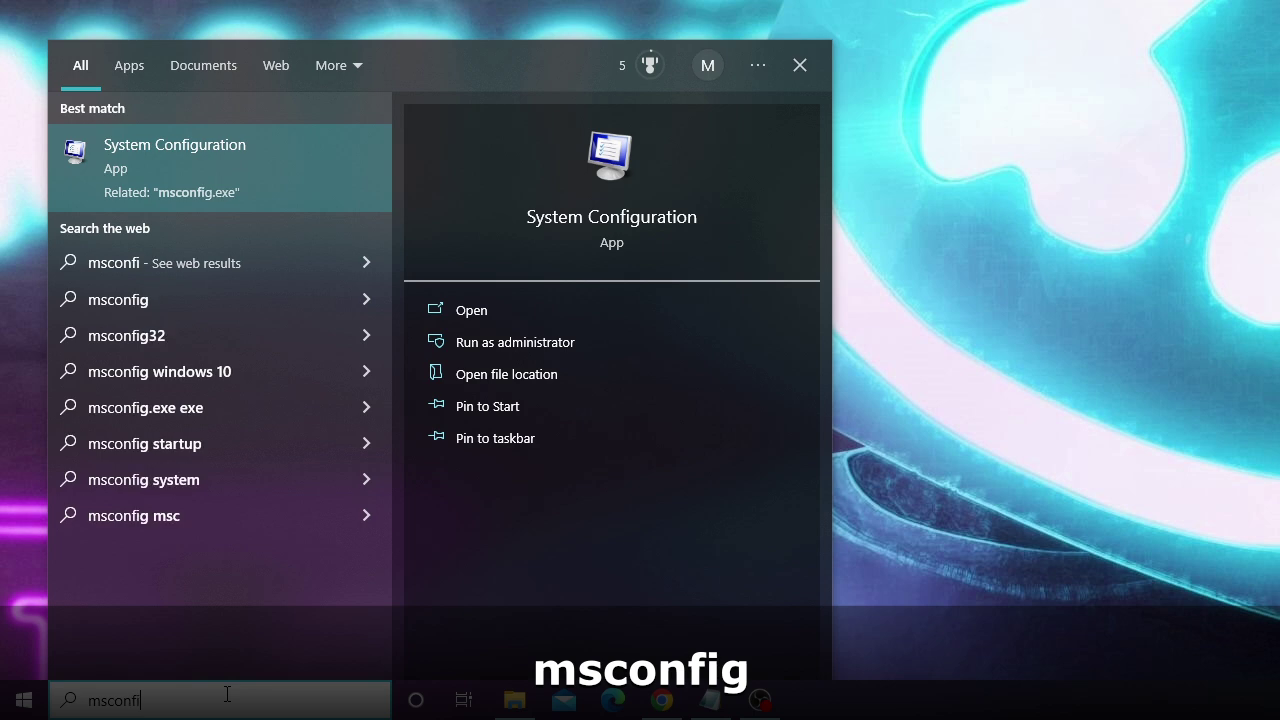
left_click(245, 160)
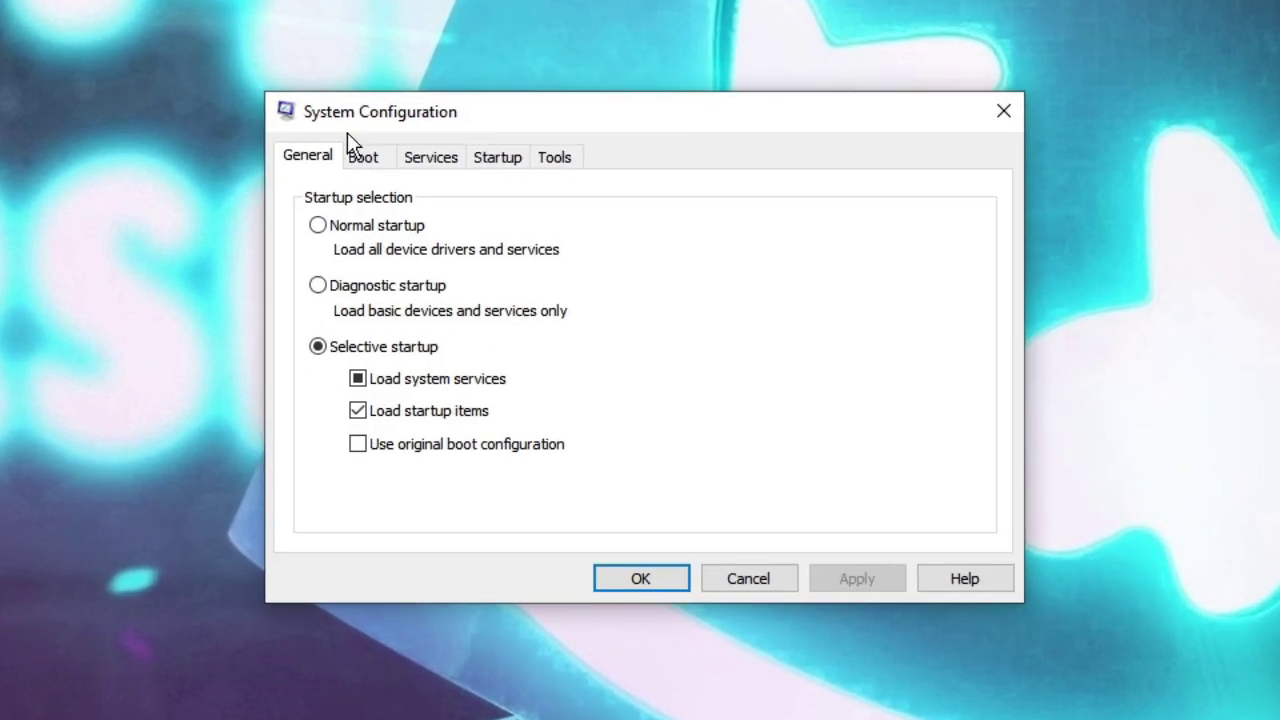
left_click(442, 165)
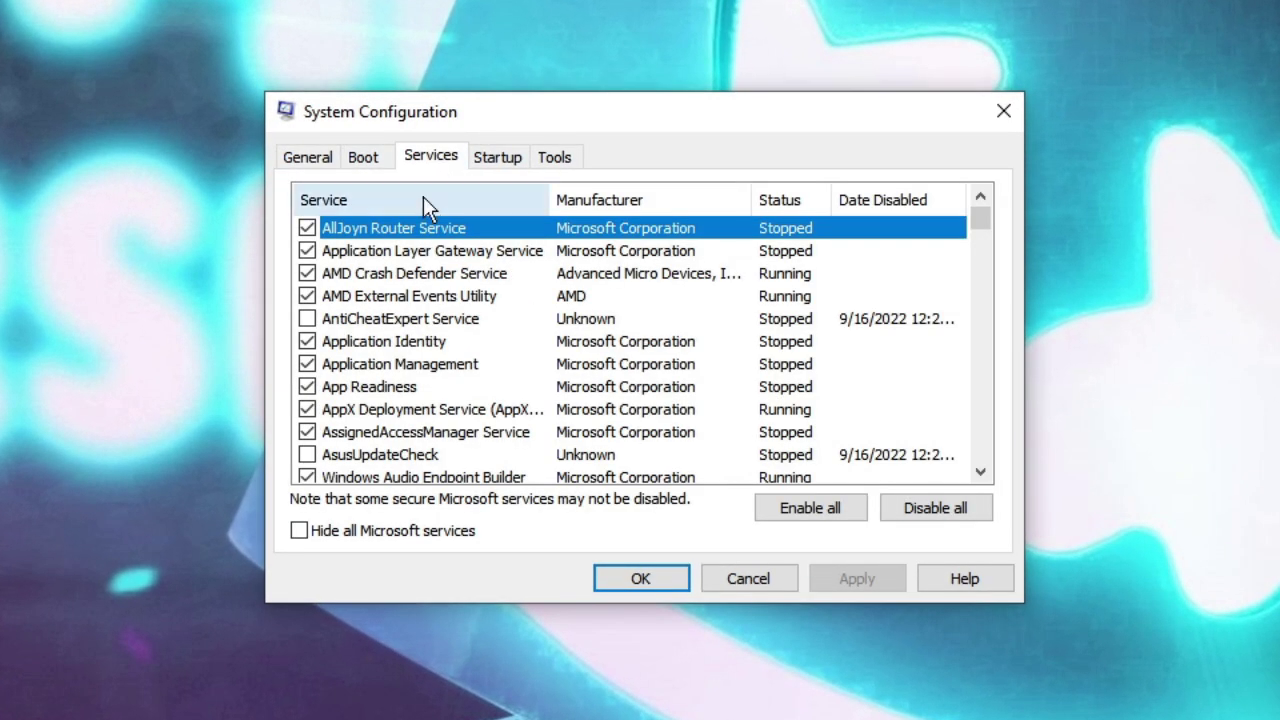
left_click(299, 531)
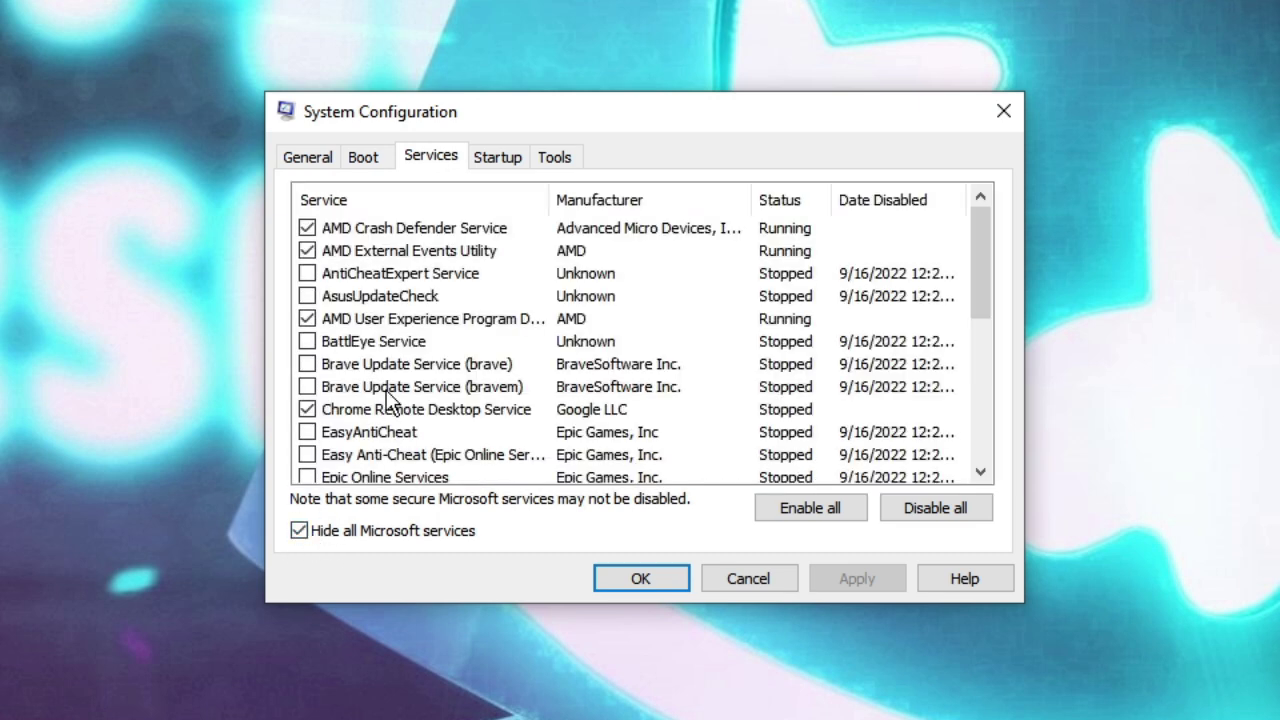
Step: Make sure the vgc service is enabled in the services list and confirm the System Configuration dialog
scroll(390, 395, "down", 1)
scroll(393, 393, "down", 1)
scroll(393, 393, "up", 2)
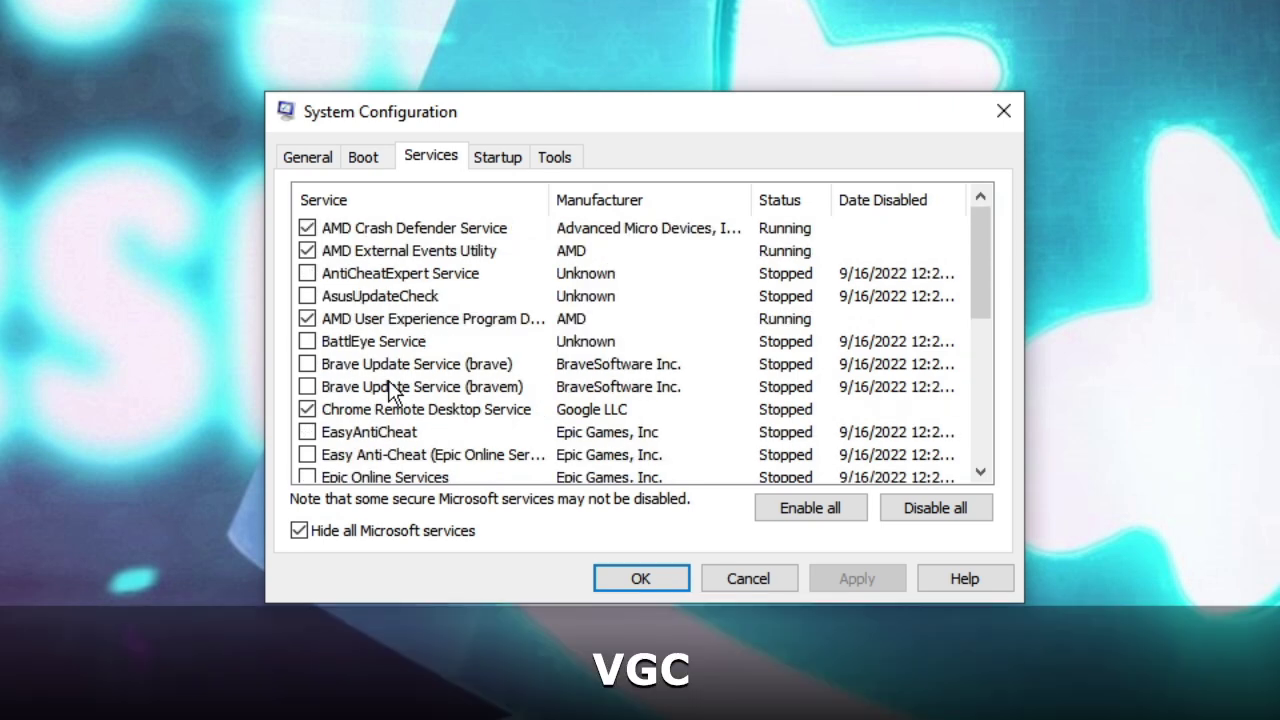
scroll(393, 393, "down", 5)
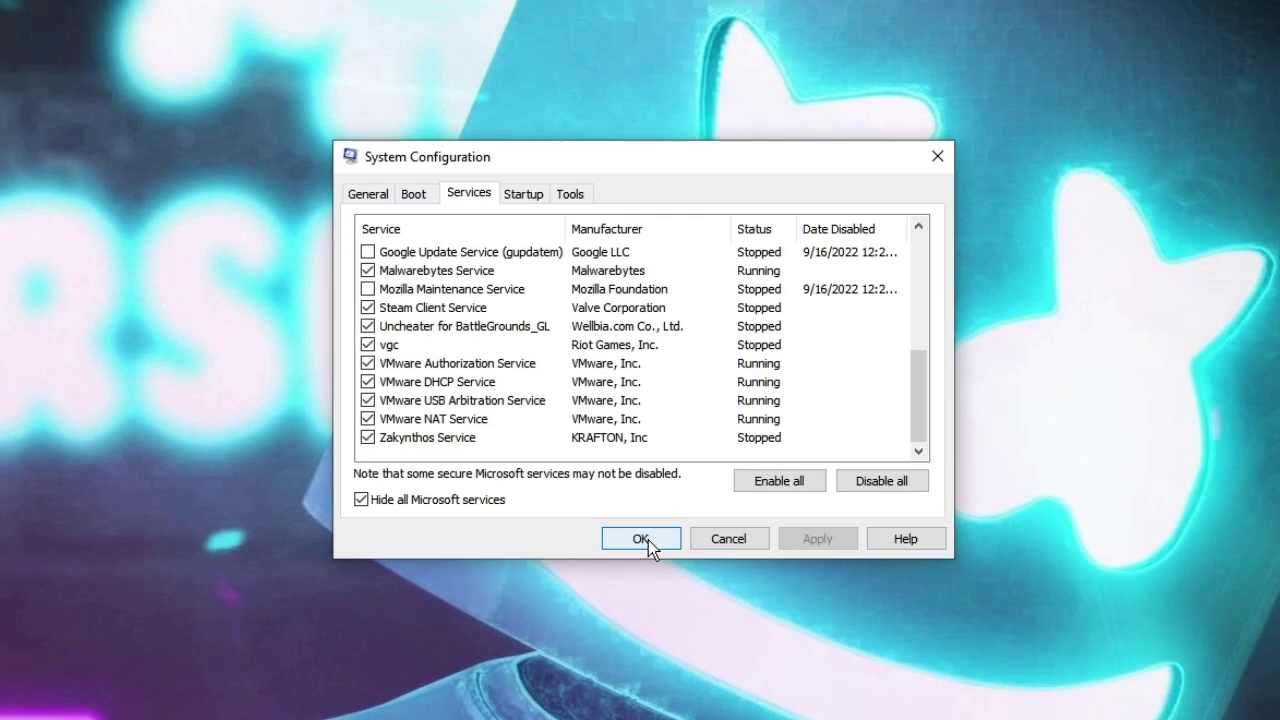
left_click(646, 540)
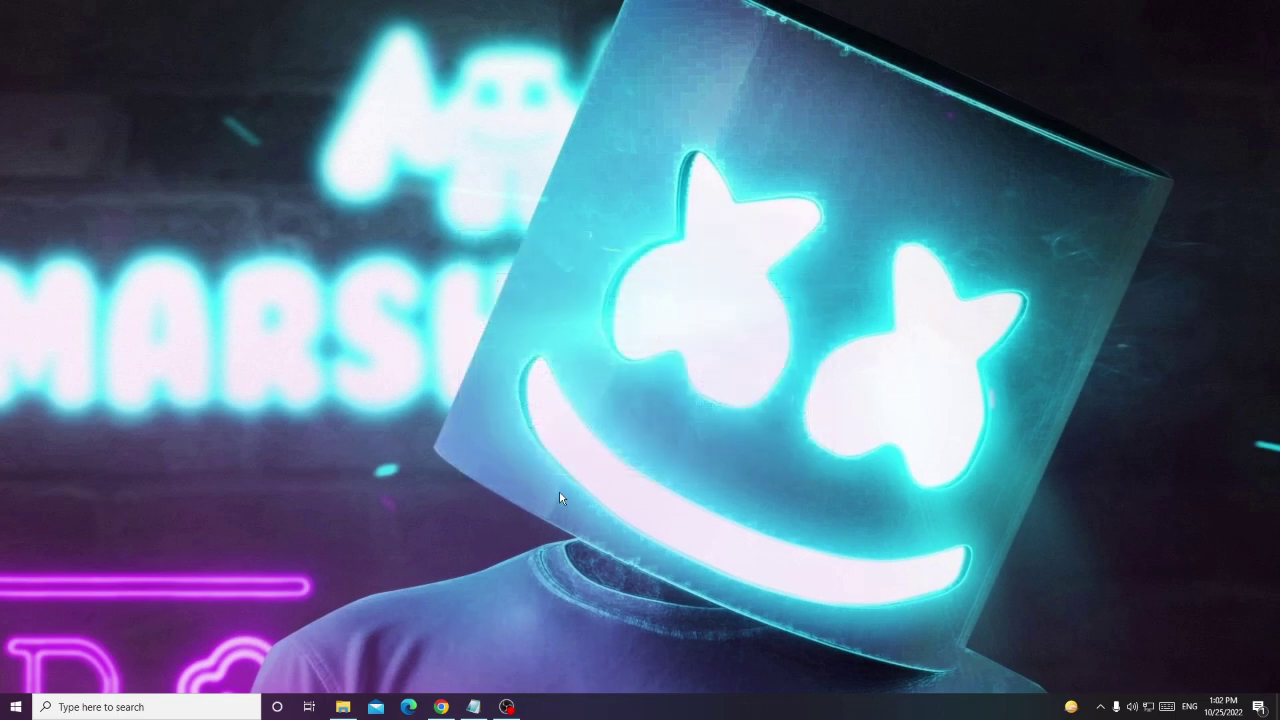
Step: Search Windows for services, open the Services console and select the vgc service
left_click(168, 707)
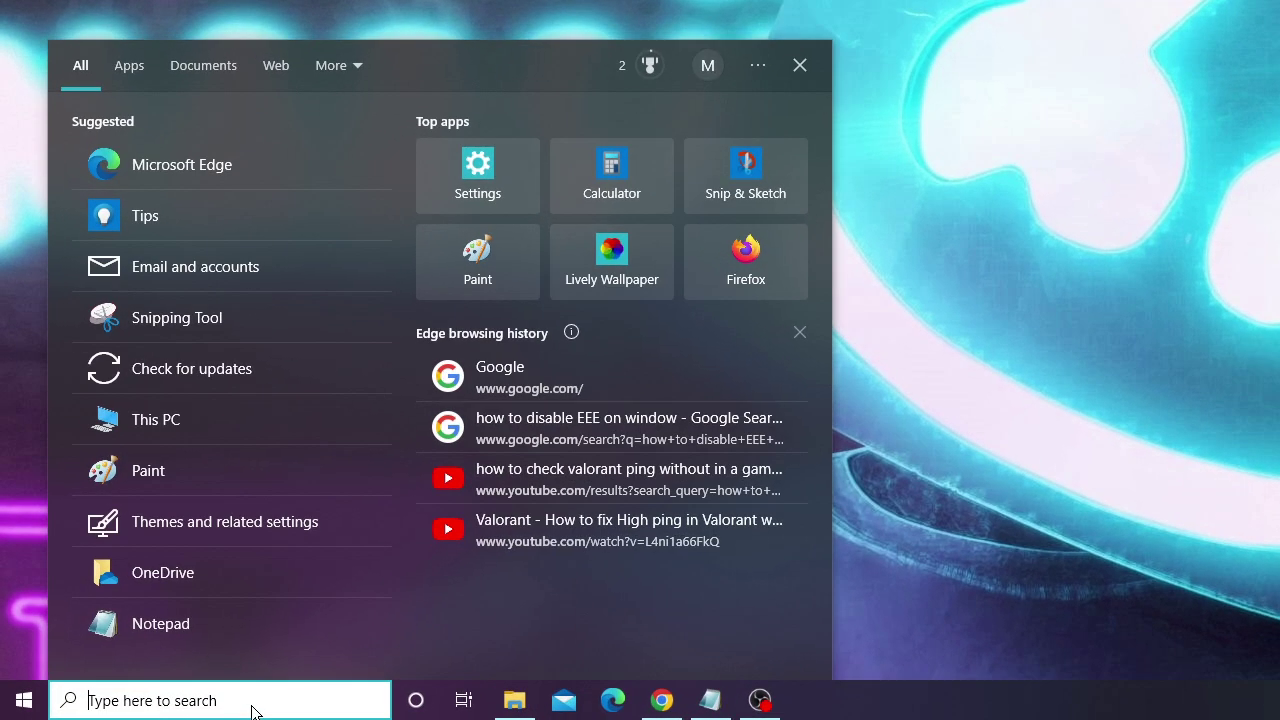
type("services")
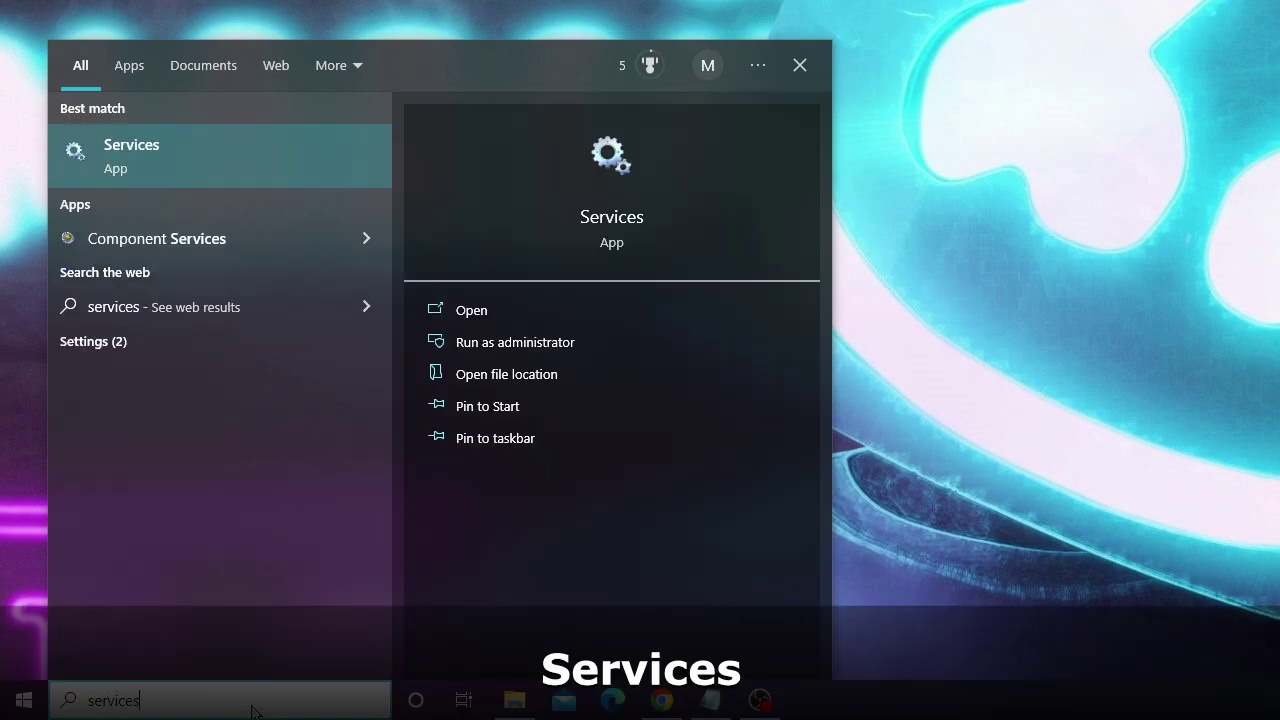
left_click(200, 152)
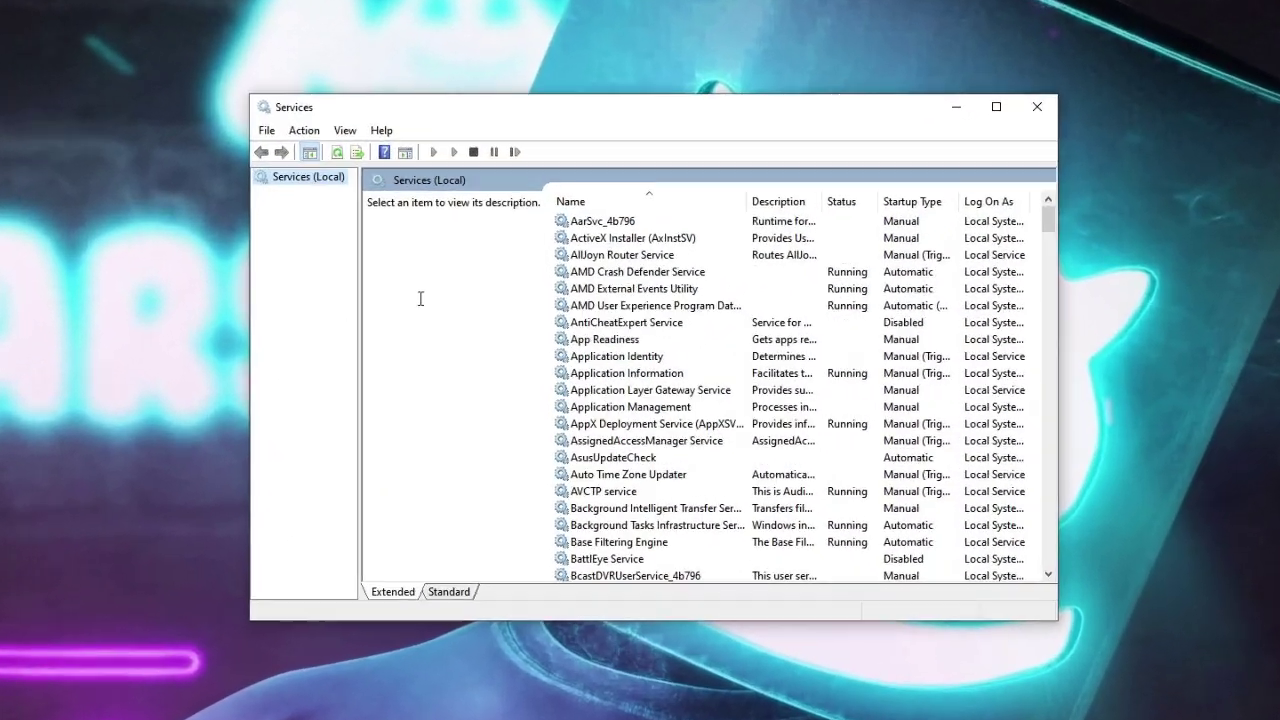
left_click(596, 305)
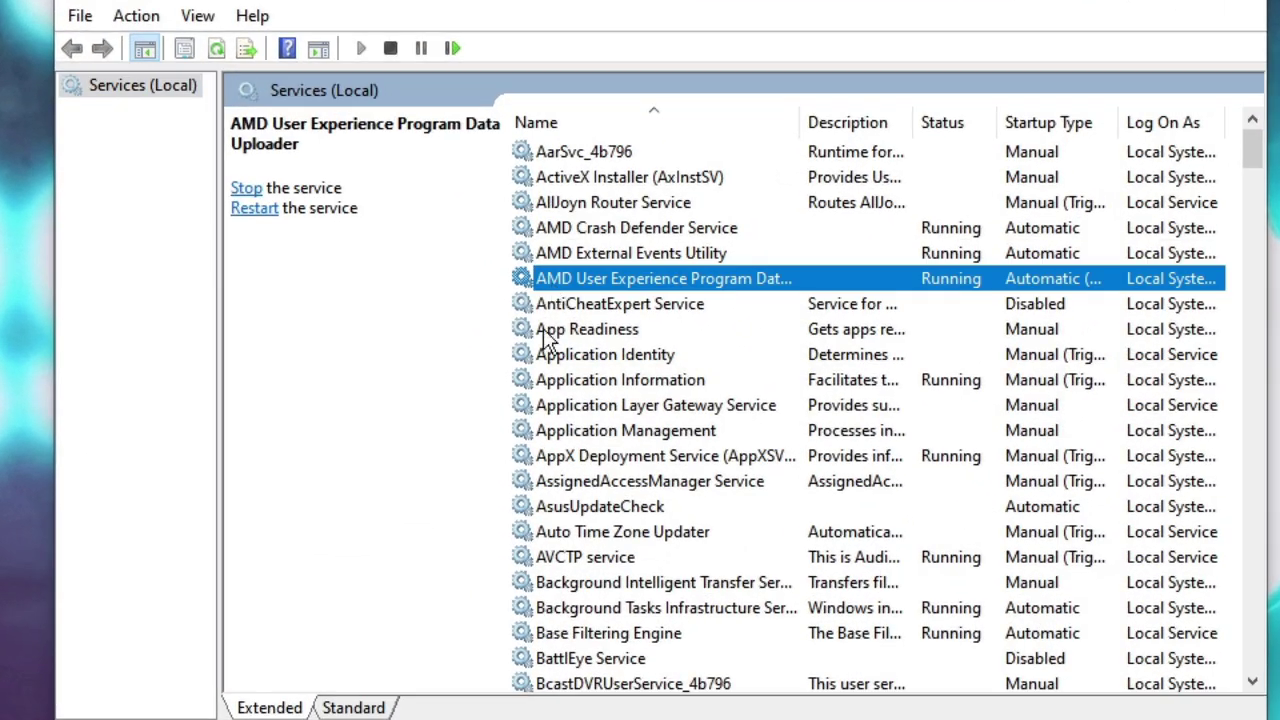
left_click(590, 356)
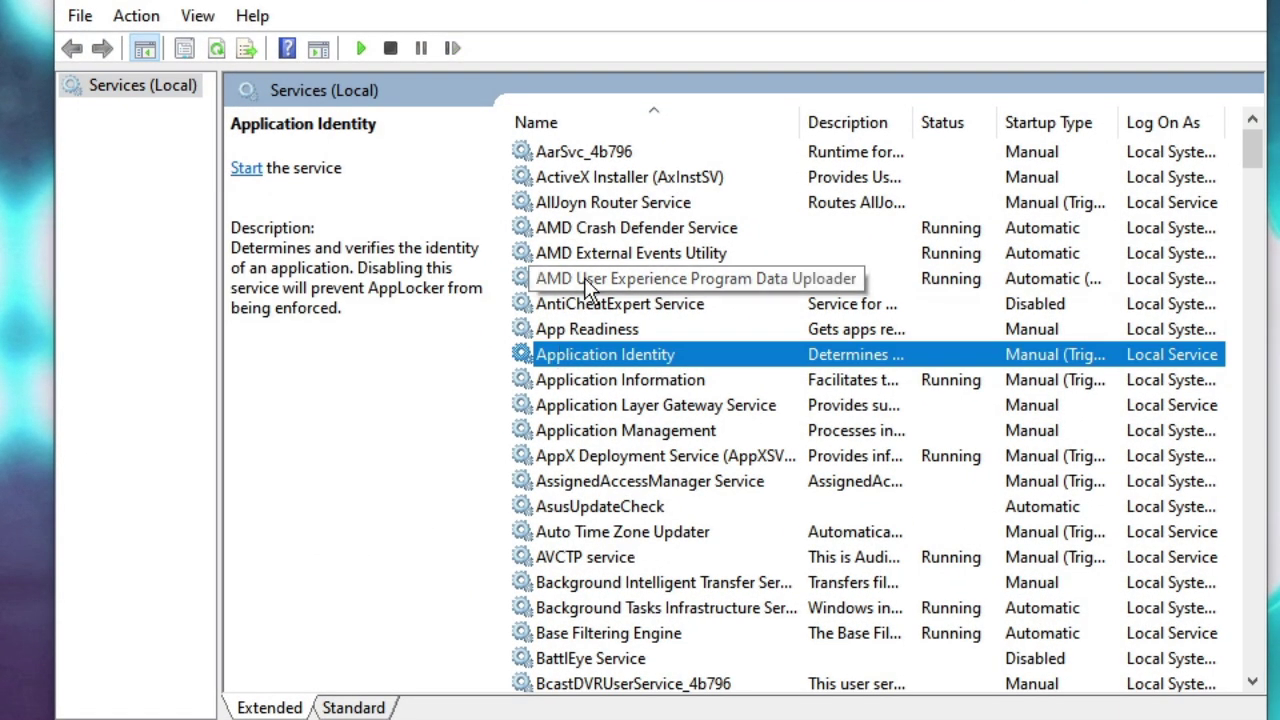
key("v")
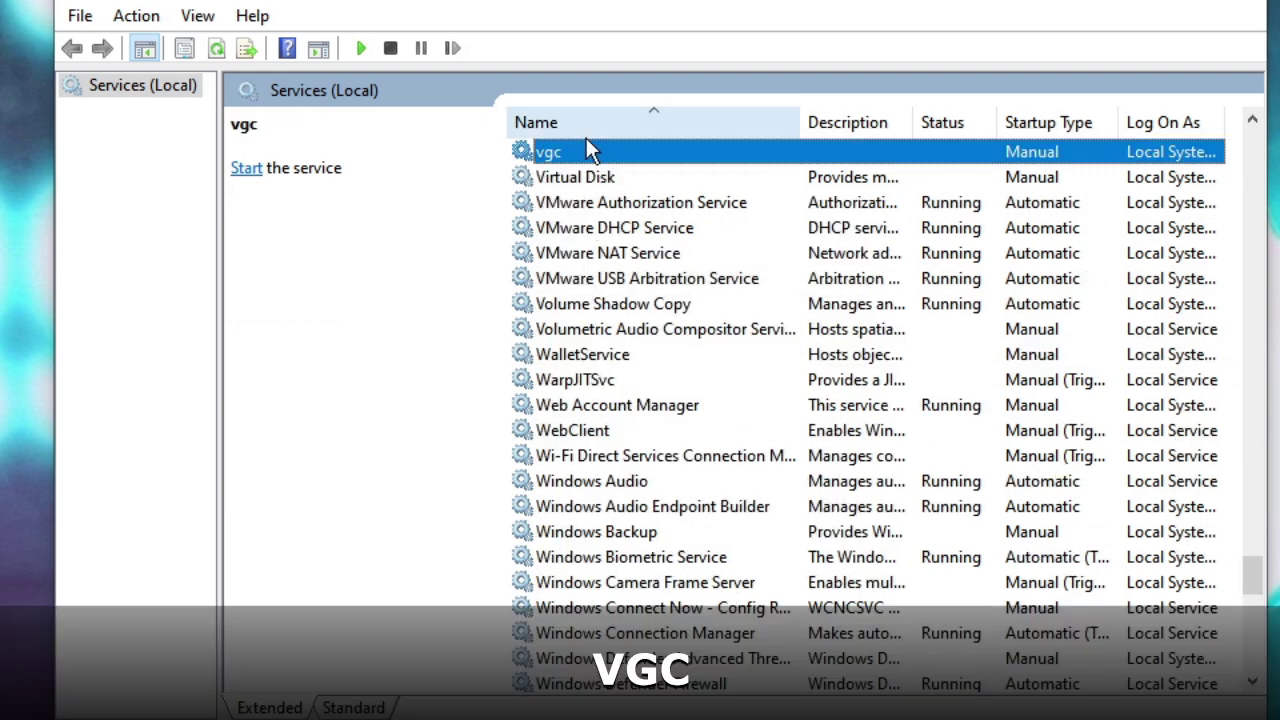
Step: Set the vgc service's startup type to Automatic, start the service and apply the change
double_click(595, 156)
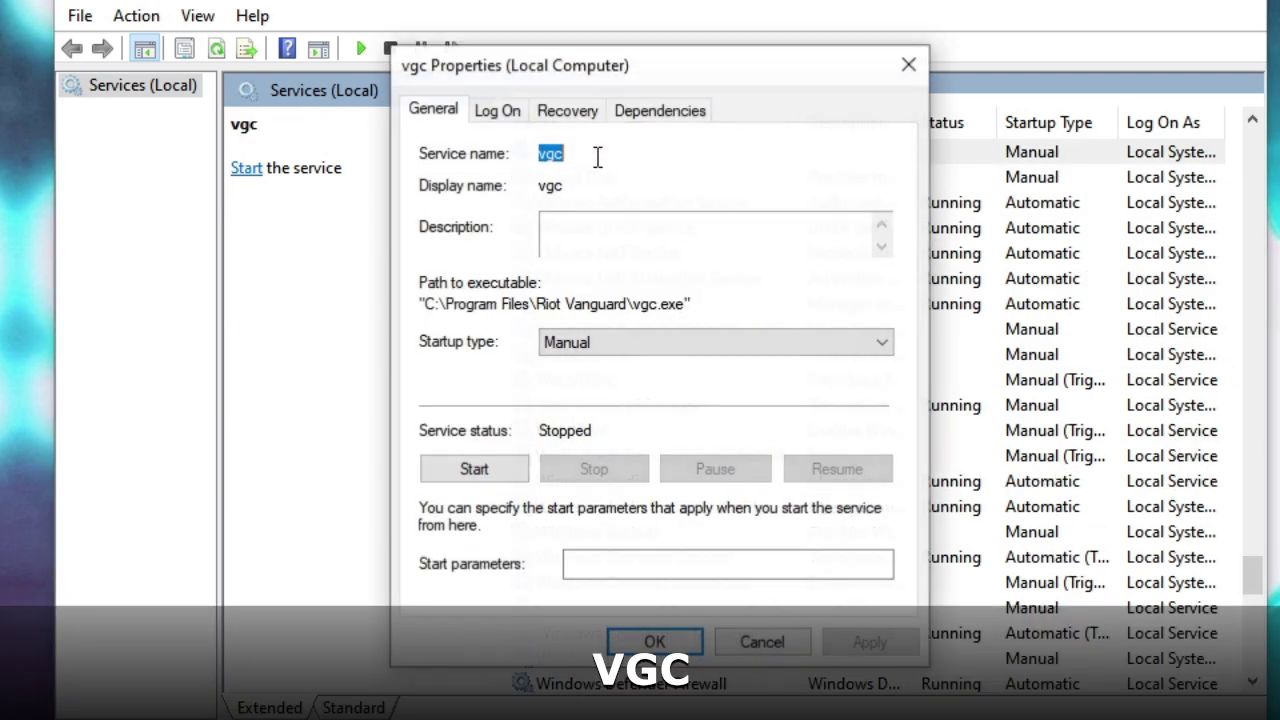
left_click(594, 341)
left_click(587, 384)
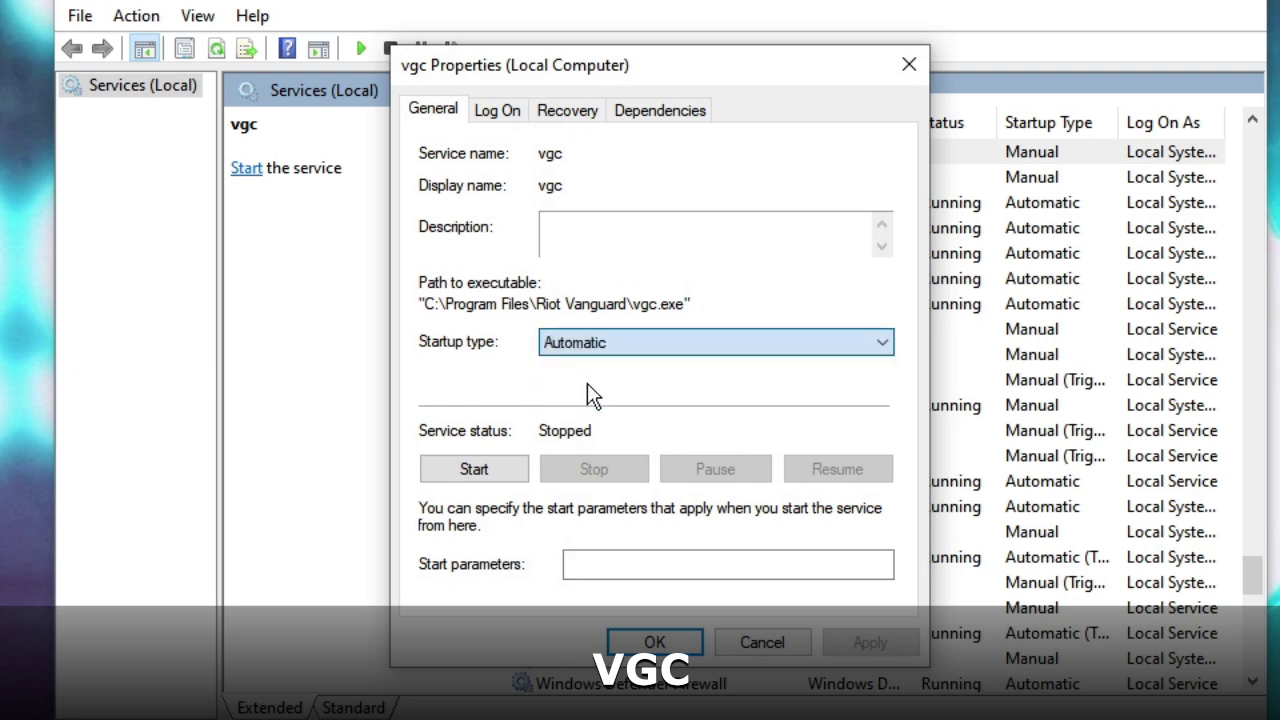
left_click(491, 472)
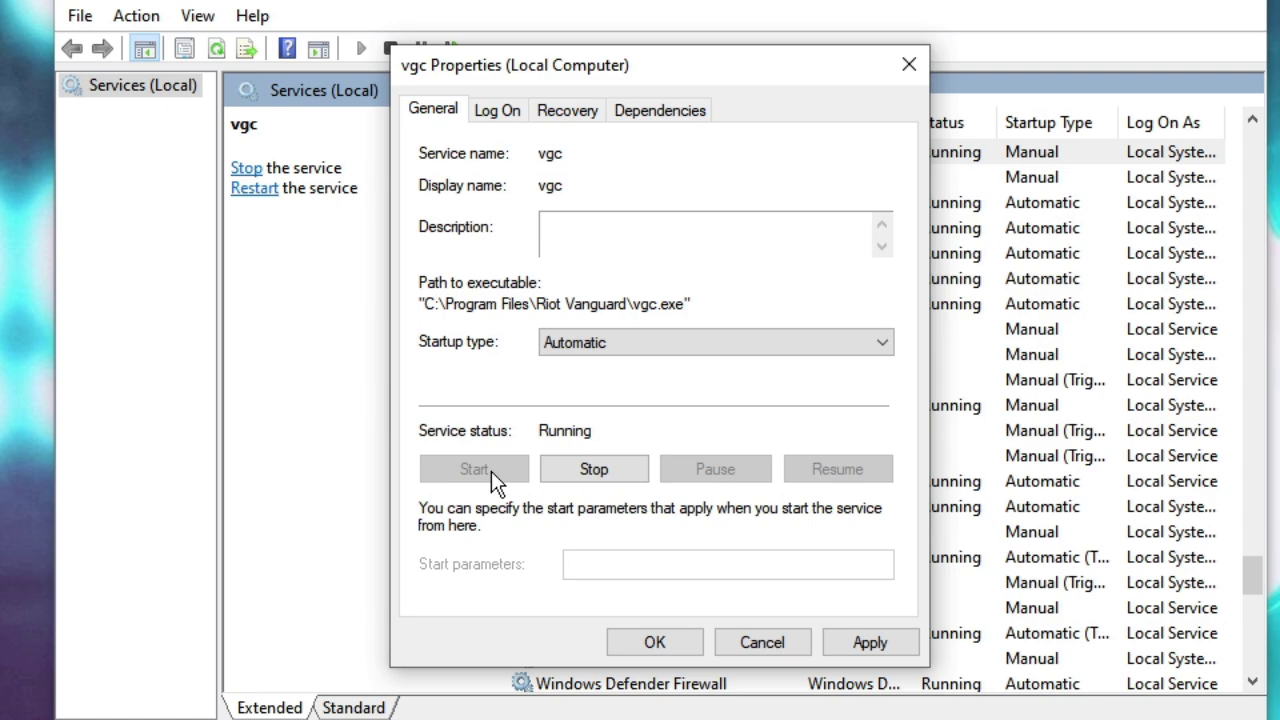
left_click(869, 642)
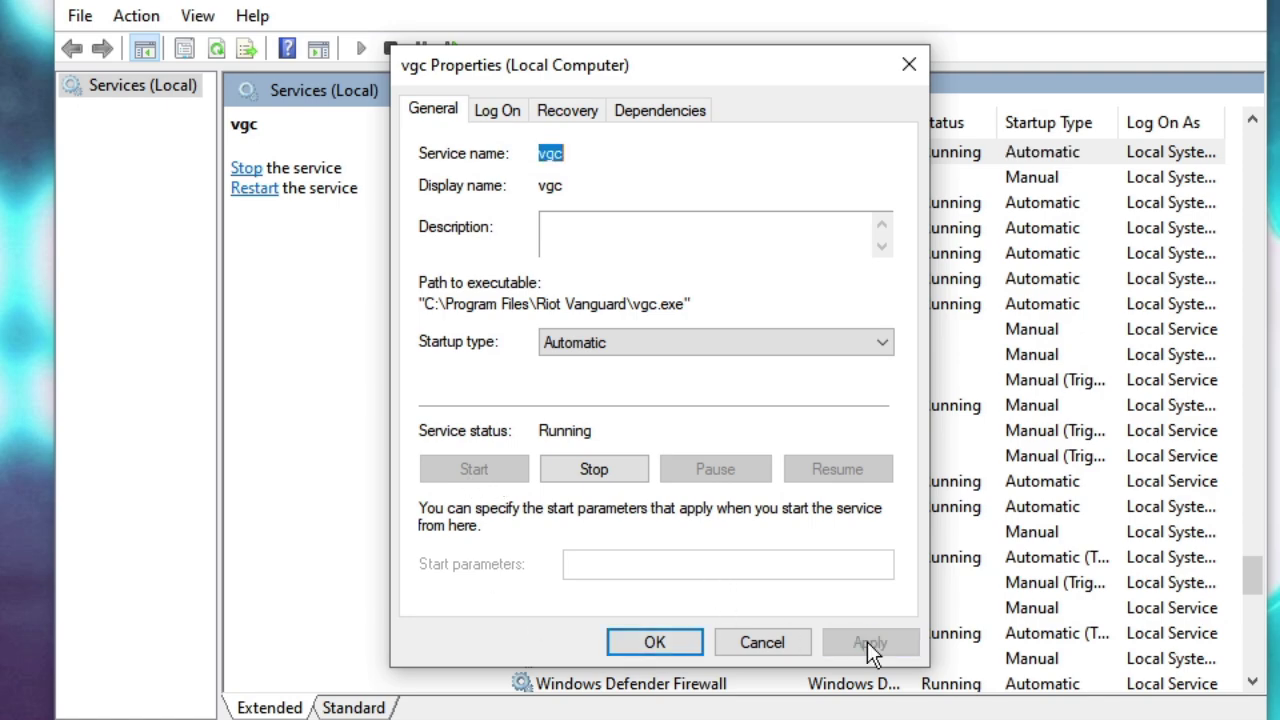
Step: Accept the vgc service's properties, close the Services console and open the installed apps list in Windows Settings
left_click(655, 642)
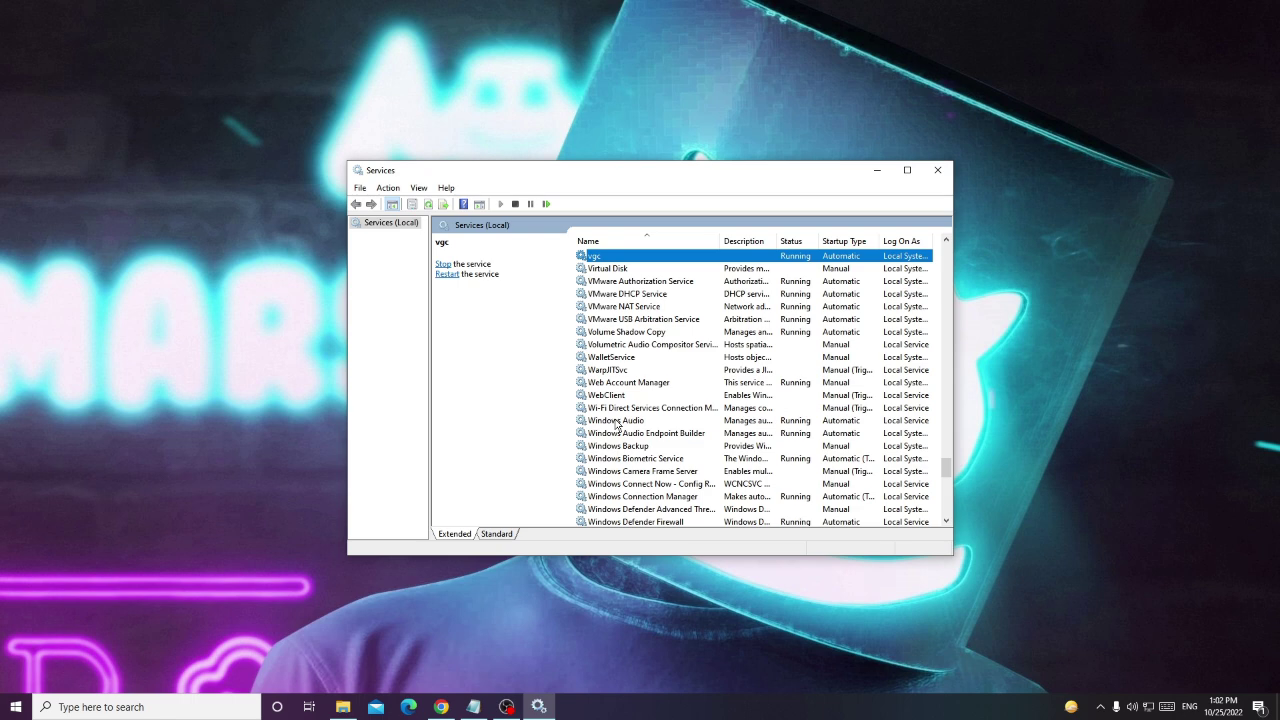
left_click(937, 172)
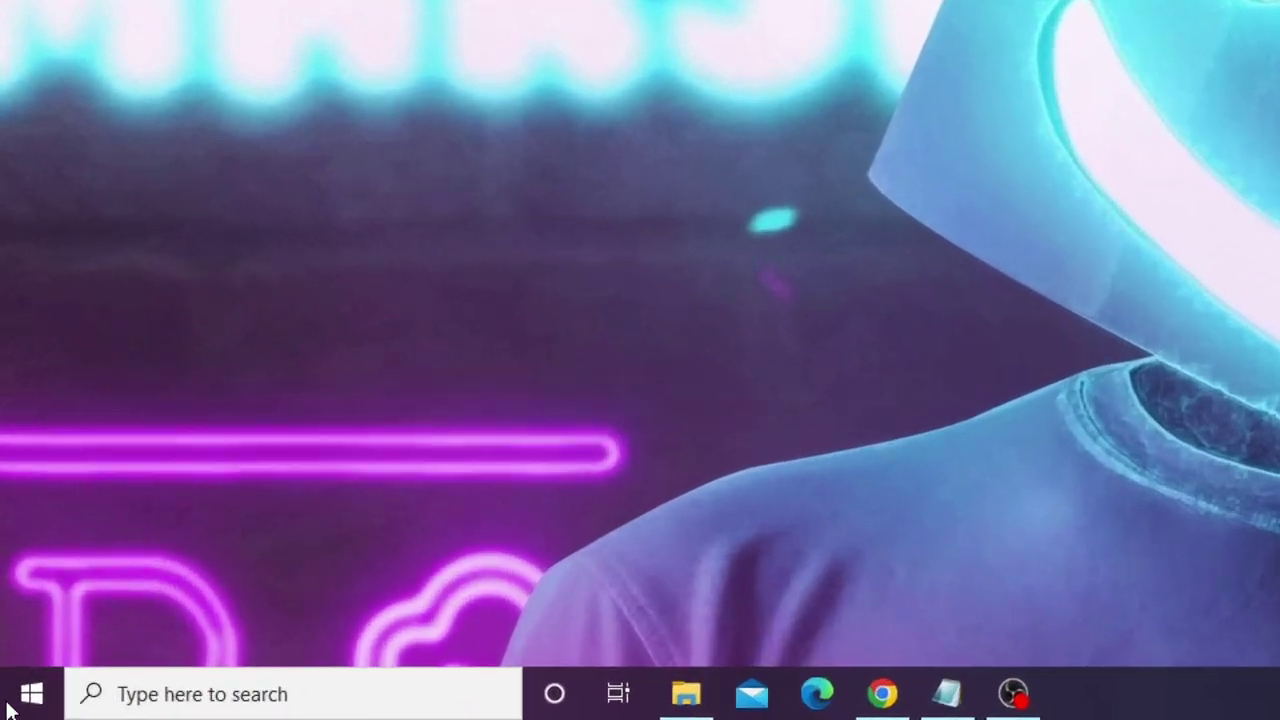
right_click(38, 697)
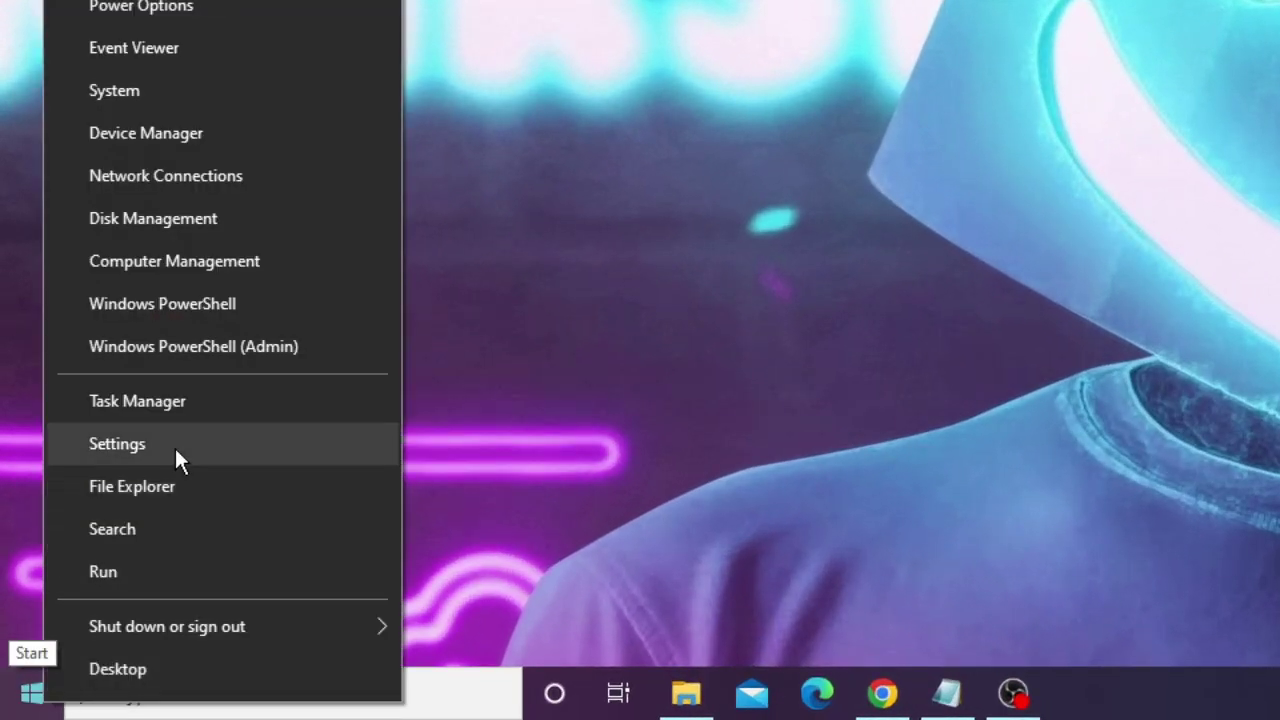
left_click(223, 448)
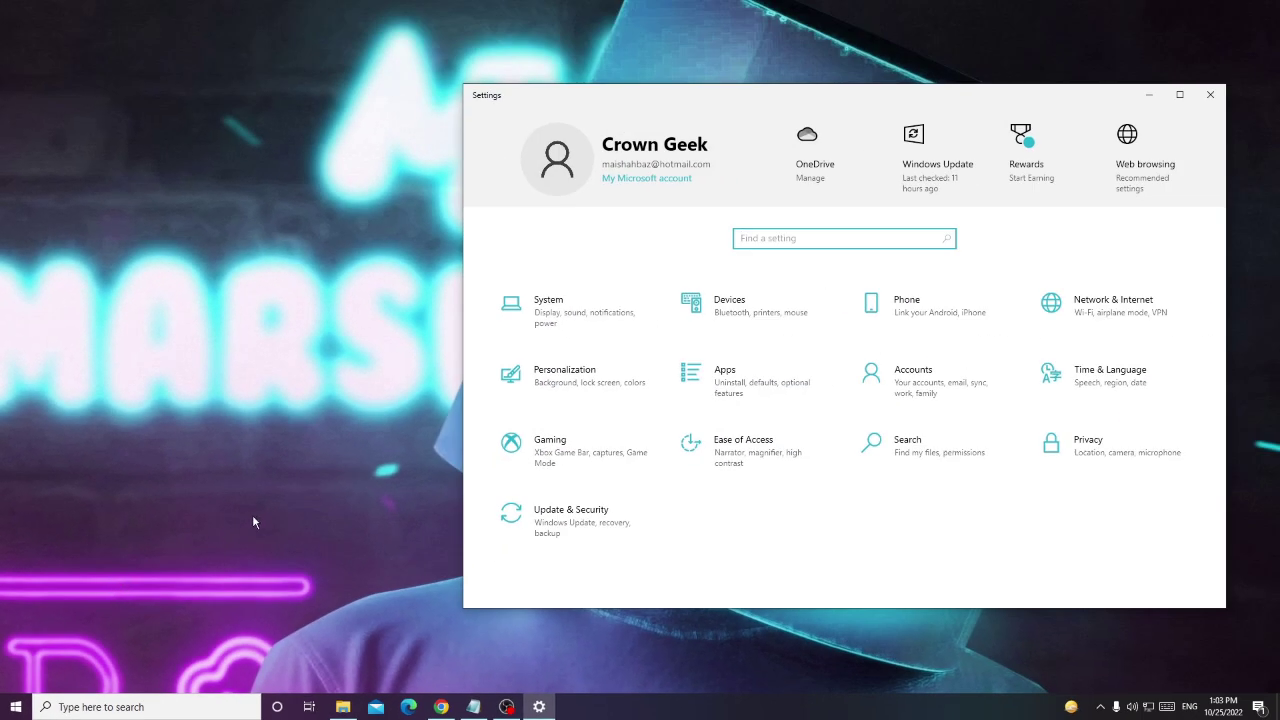
left_click(734, 386)
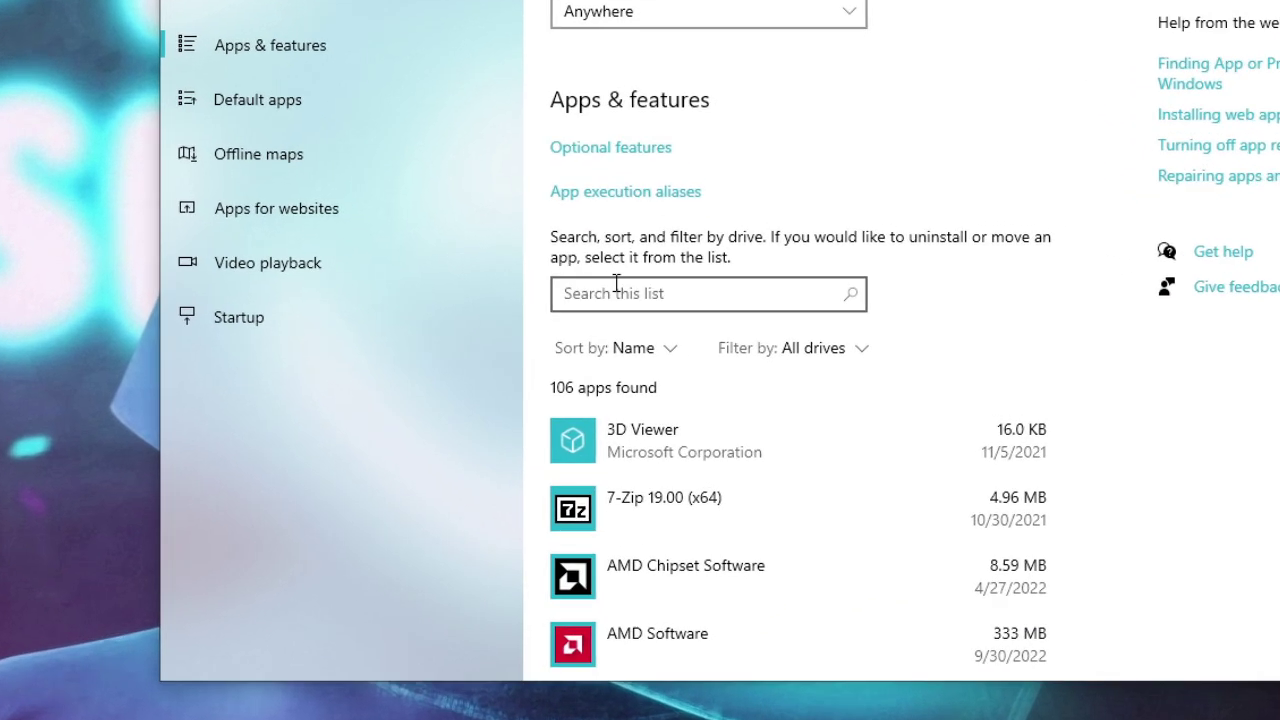
Step: Search the installed apps list for "rio" and request the uninstall of Riot Vanguard
scroll(760, 315, "down", 3)
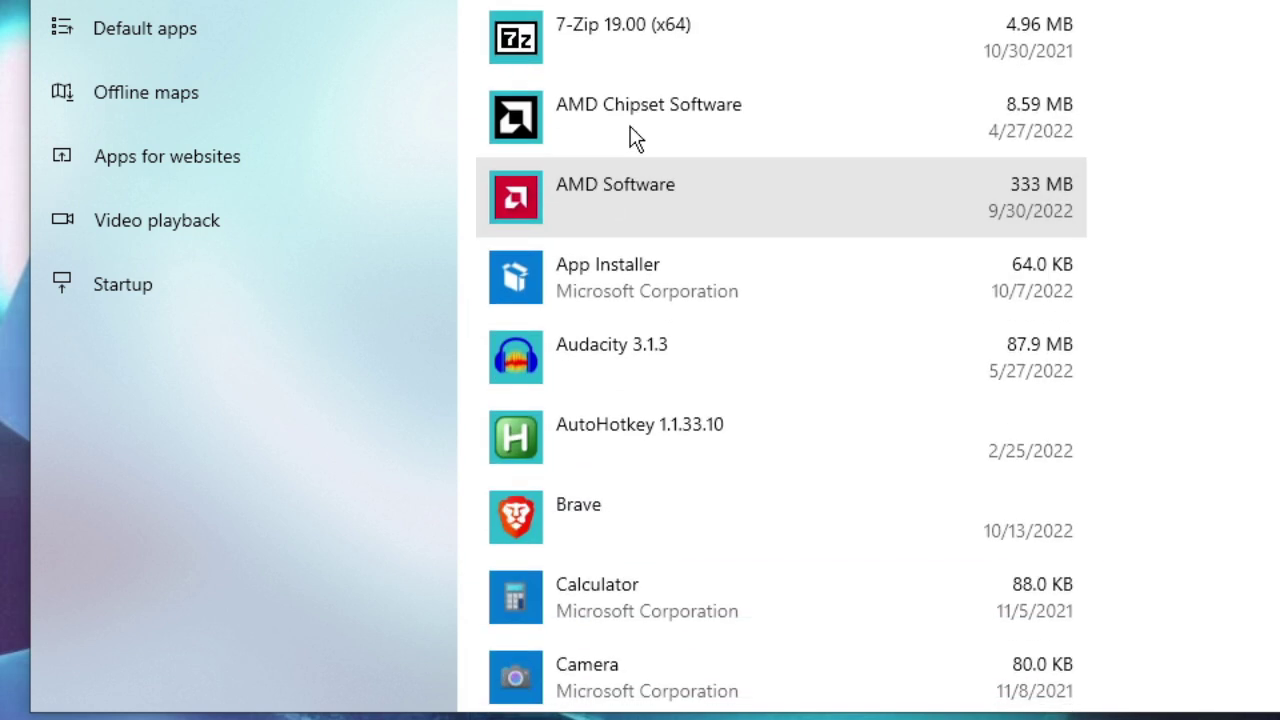
scroll(755, 280, "up", 2)
scroll(615, 52, "up", 1)
left_click(587, 101)
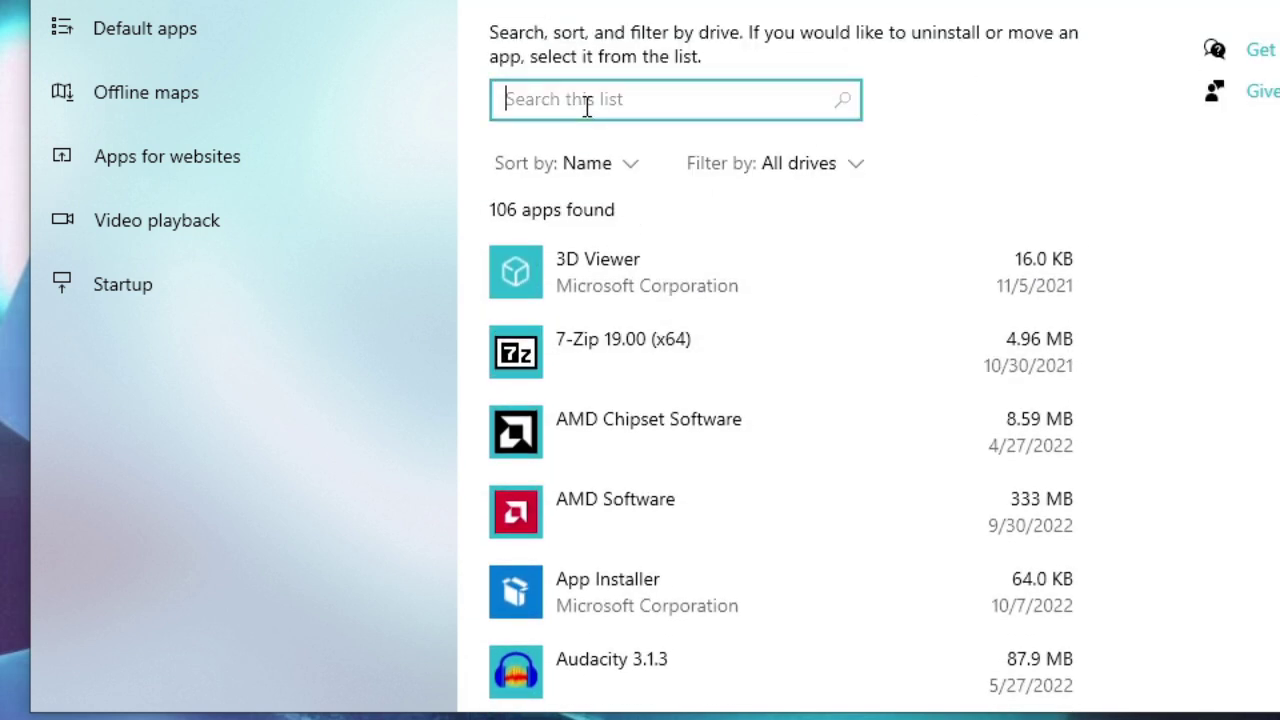
type("rio")
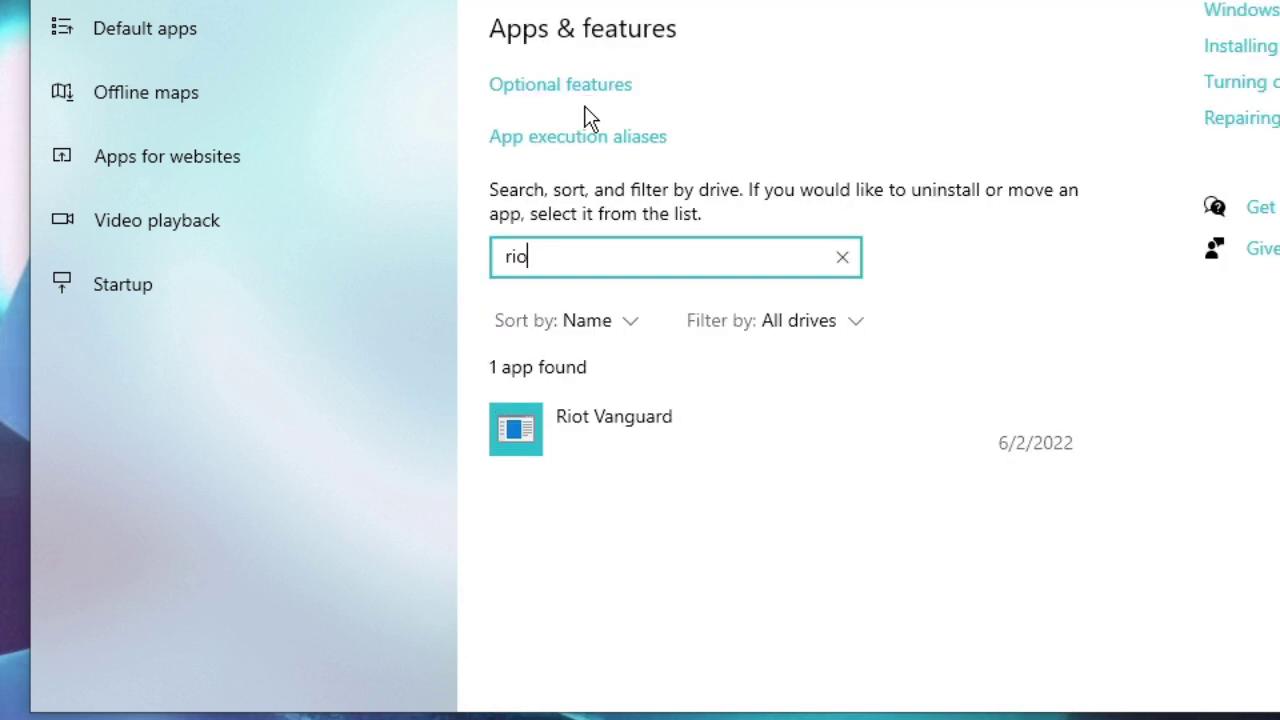
left_click(625, 432)
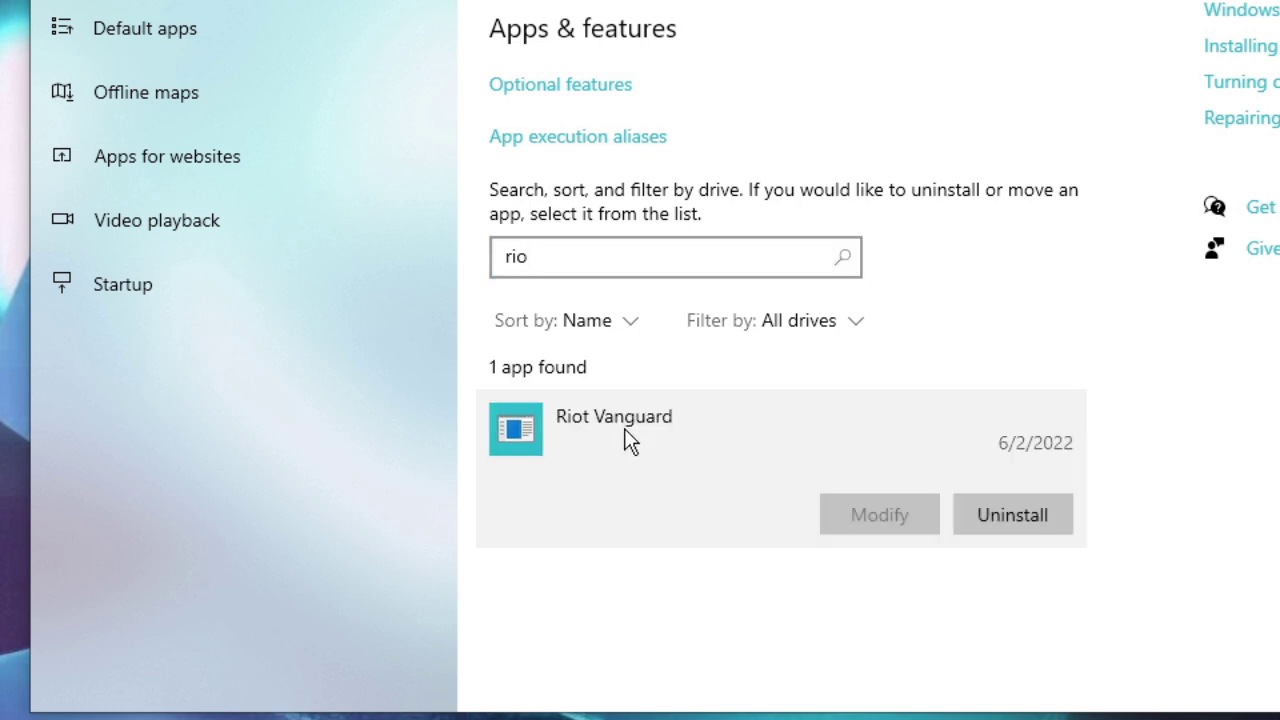
left_click(1006, 520)
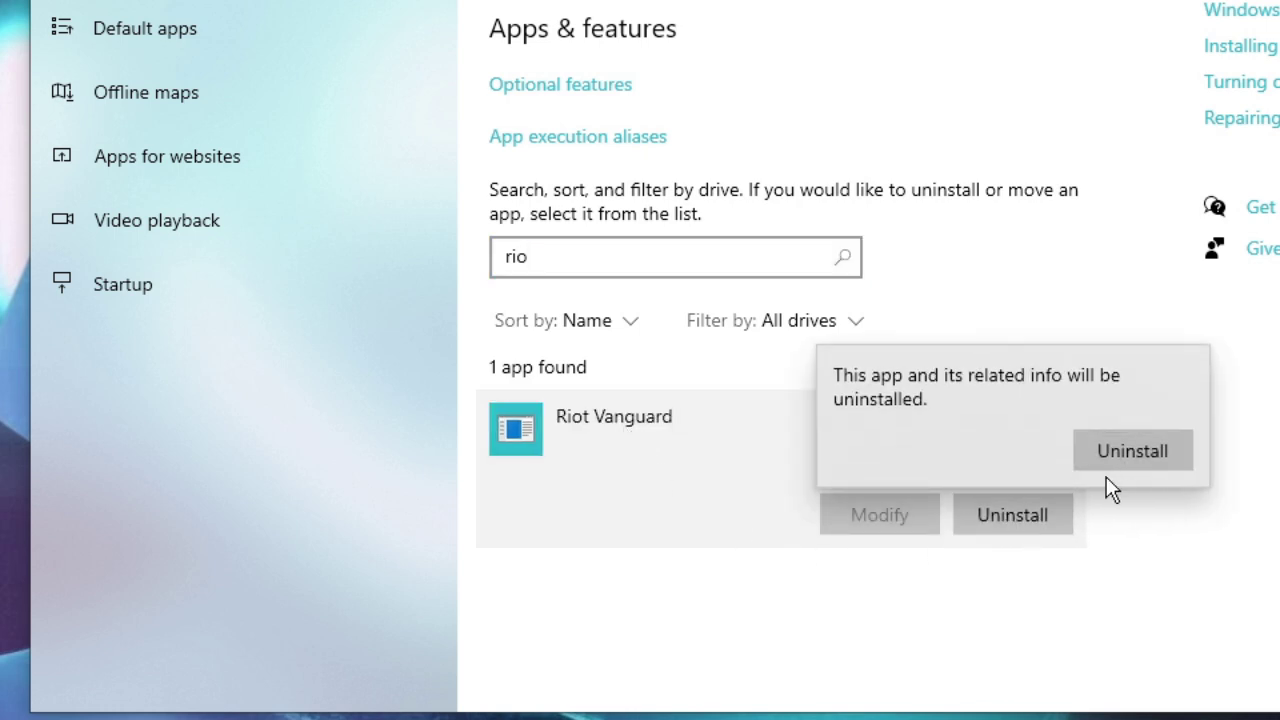